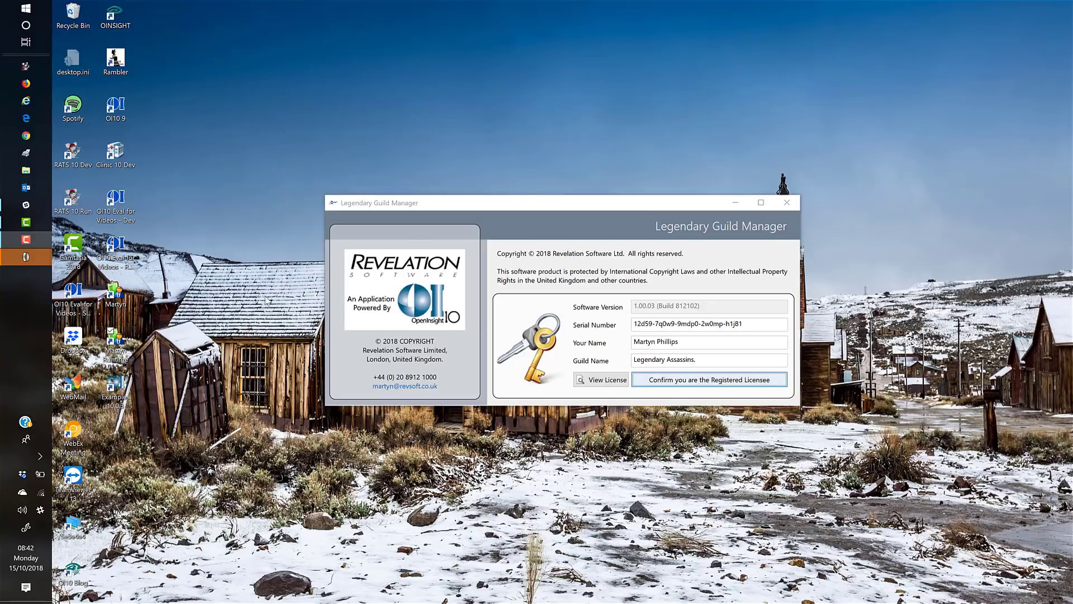
Confirm the registered licensee for Legendary Guild Manager and open the Players view.
{"action": "left_click", "coordinate": [651, 327]}
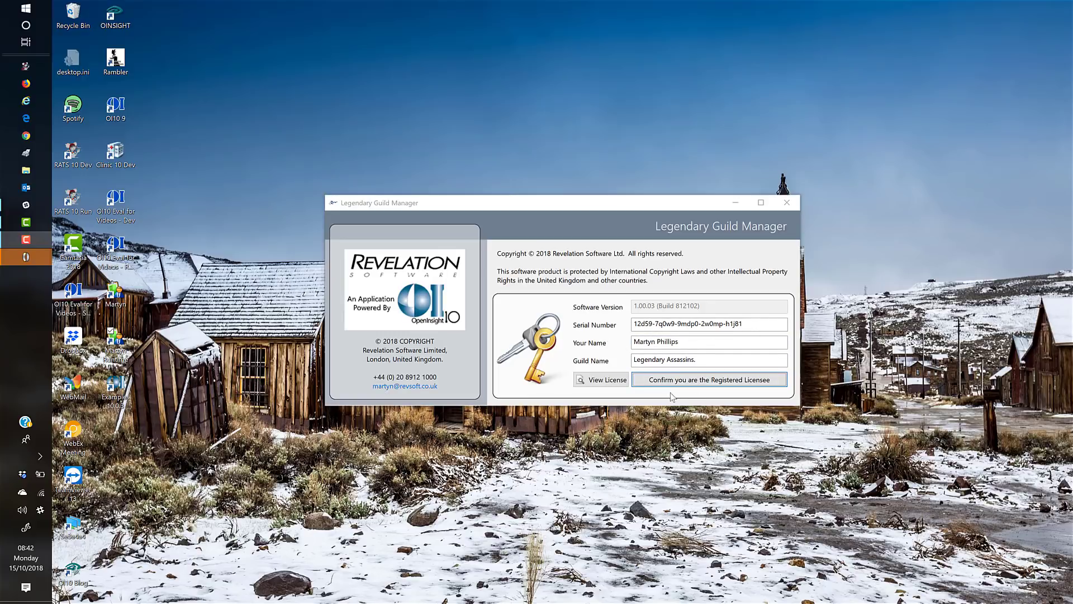
{"action": "left_click", "coordinate": [713, 381]}
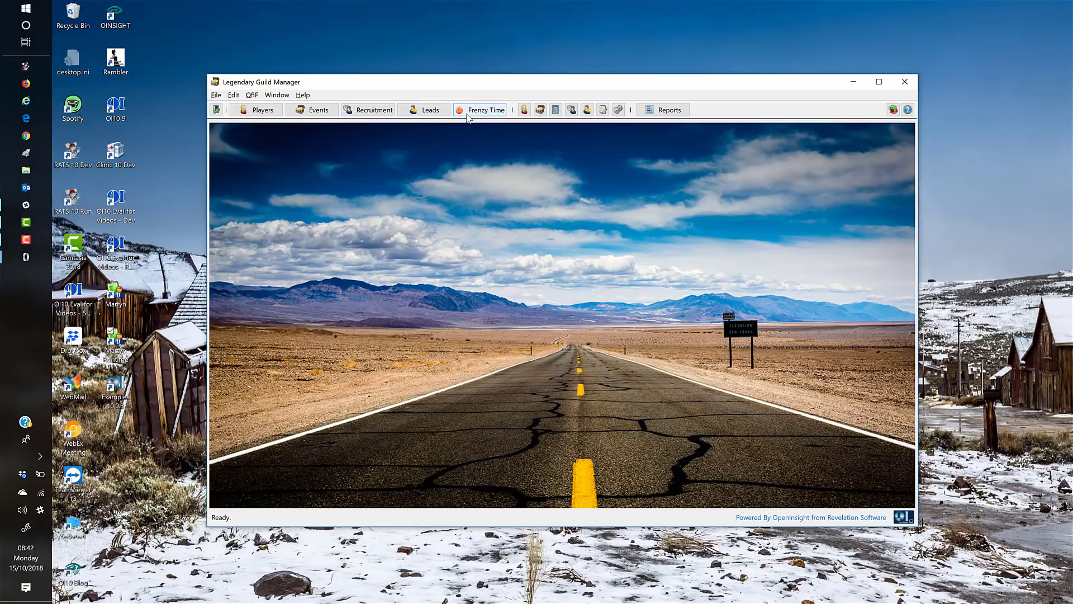
{"action": "left_click", "coordinate": [262, 111]}
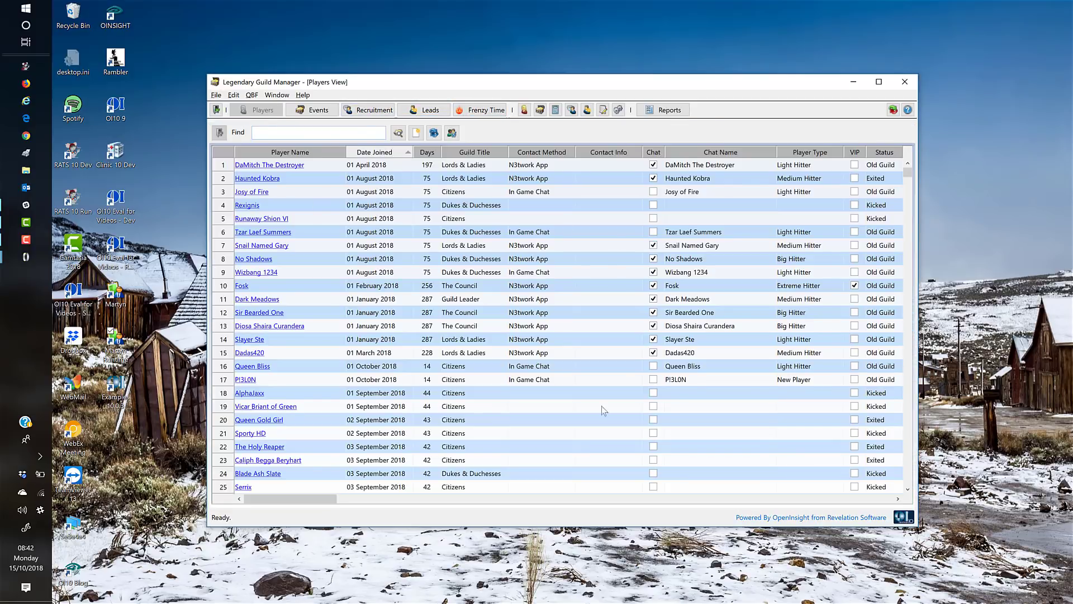
Look through the full players list and its further columns, and restrict the list to current guild members.
{"action": "scroll", "coordinate": [723, 378], "scroll_direction": "down", "scroll_amount": 5}
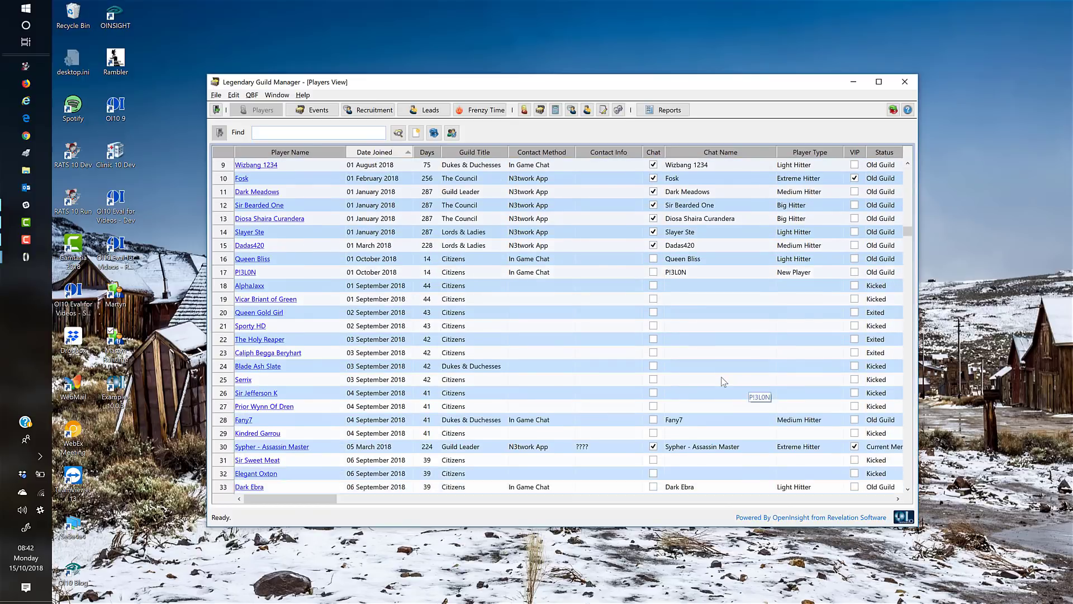
{"action": "scroll", "coordinate": [721, 382], "scroll_direction": "down", "scroll_amount": 7}
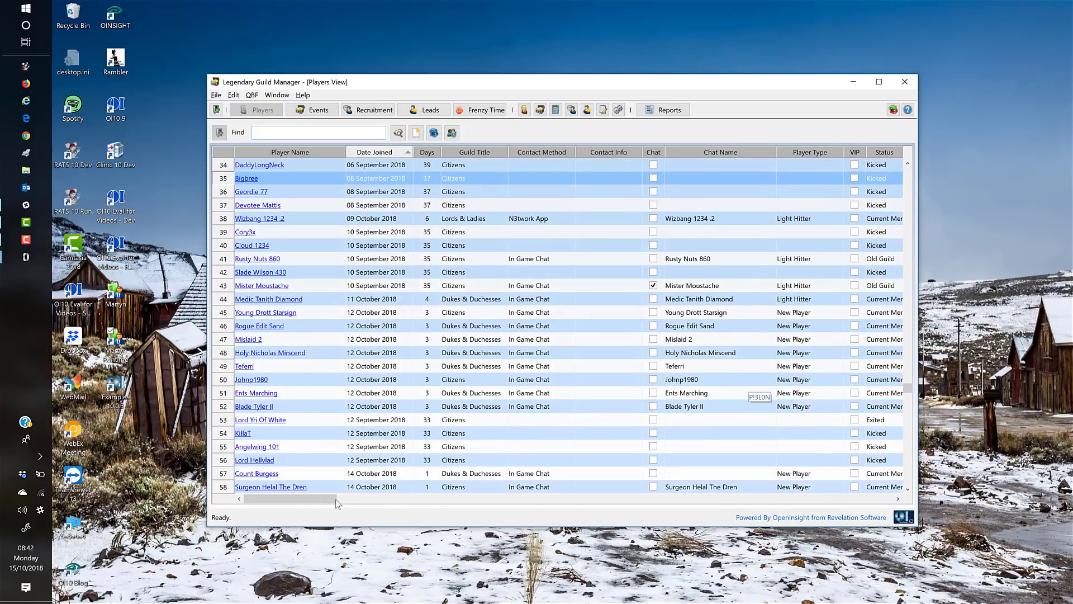
{"action": "left_click_drag", "start_coordinate": [336, 501], "coordinate": [615, 500]}
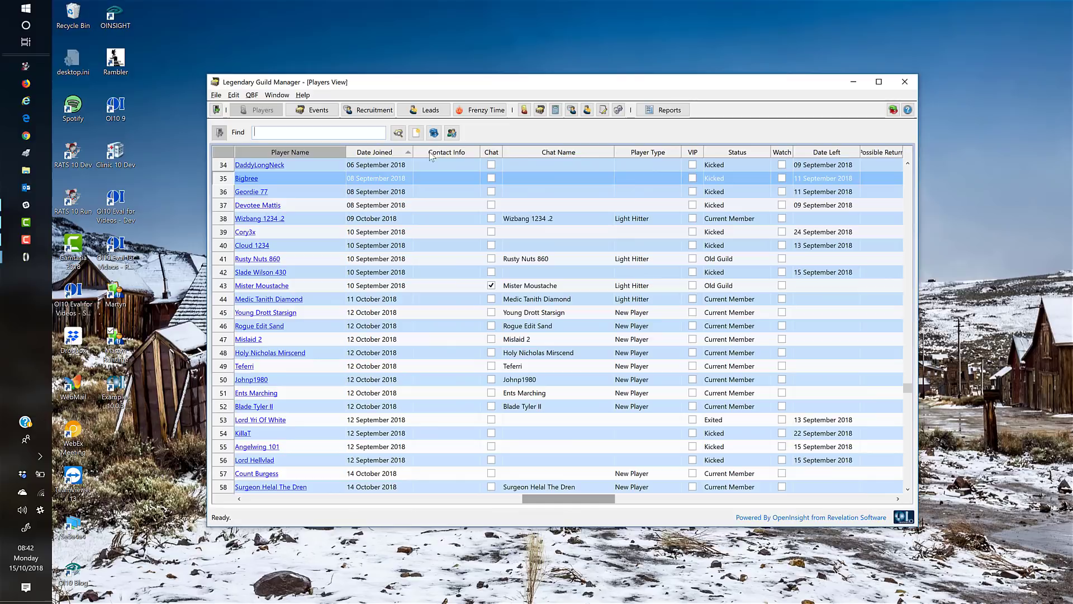
{"action": "left_click", "coordinate": [446, 134]}
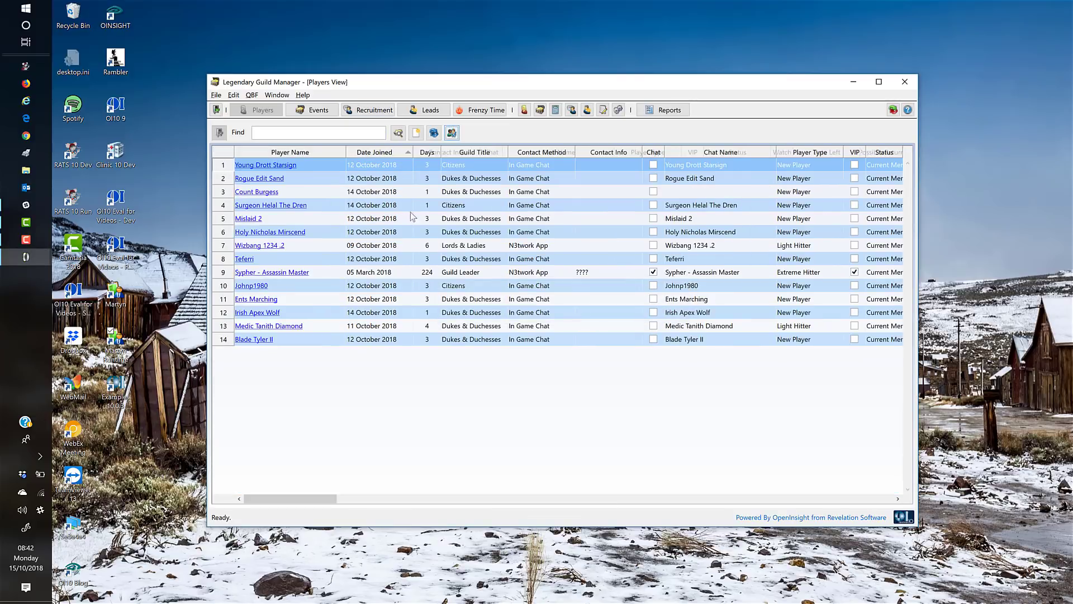
{"action": "mouse_move", "coordinate": [317, 497]}
{"action": "left_mouse_down"}
{"action": "mouse_move", "coordinate": [449, 498]}
{"action": "mouse_move", "coordinate": [559, 521]}
{"action": "mouse_move", "coordinate": [704, 521]}
{"action": "mouse_move", "coordinate": [822, 497]}
{"action": "mouse_move", "coordinate": [298, 508]}
{"action": "left_mouse_up"}
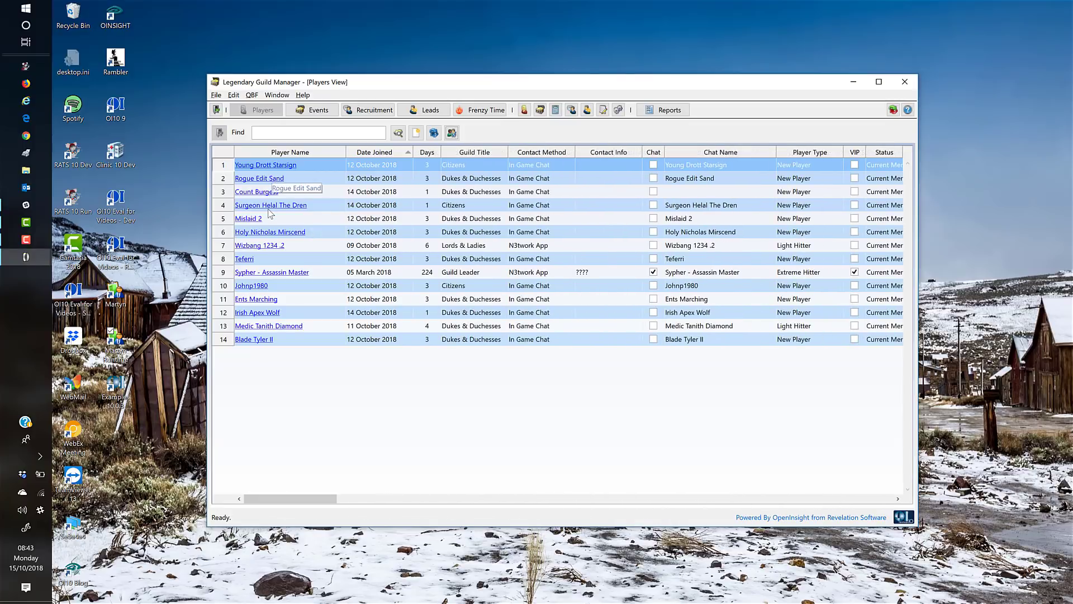
Open the guild leader's player record and review its event history, general notes and frenzy times.
{"action": "left_click", "coordinate": [278, 273]}
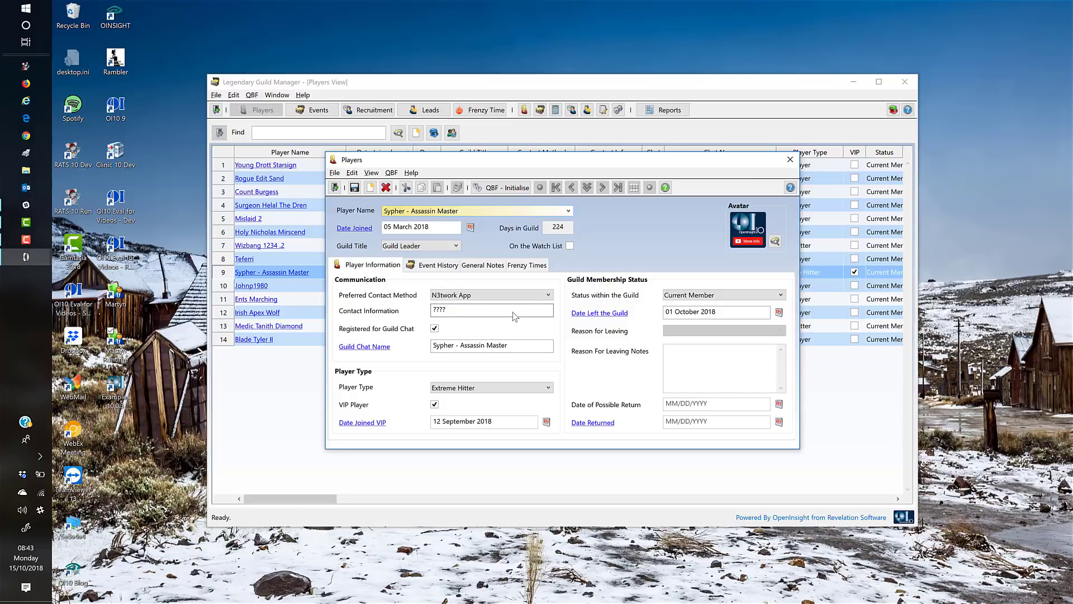
{"action": "left_click", "coordinate": [440, 266]}
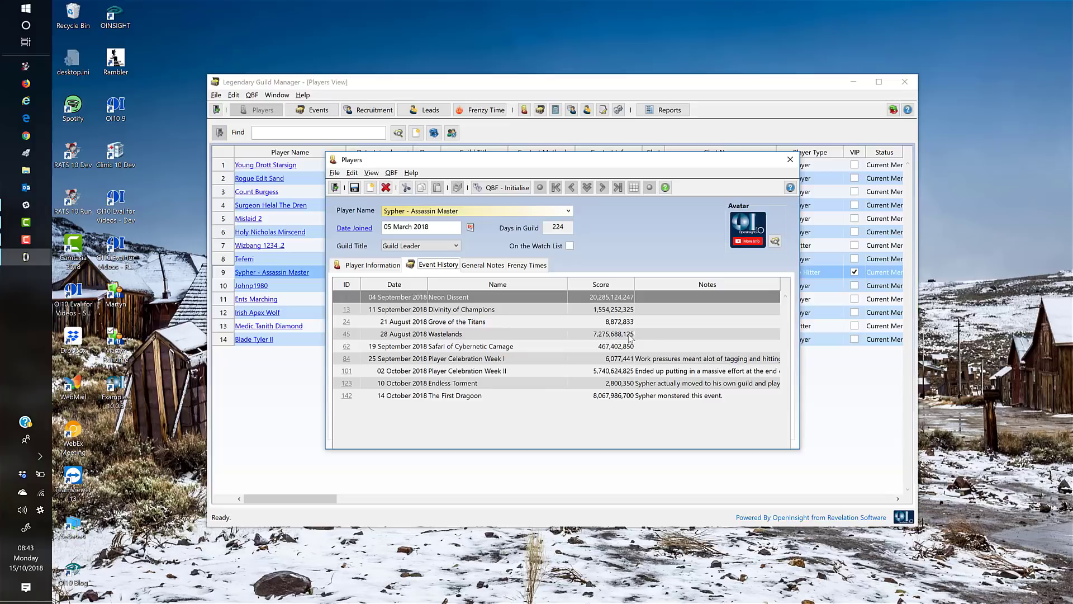
{"action": "left_click", "coordinate": [486, 267]}
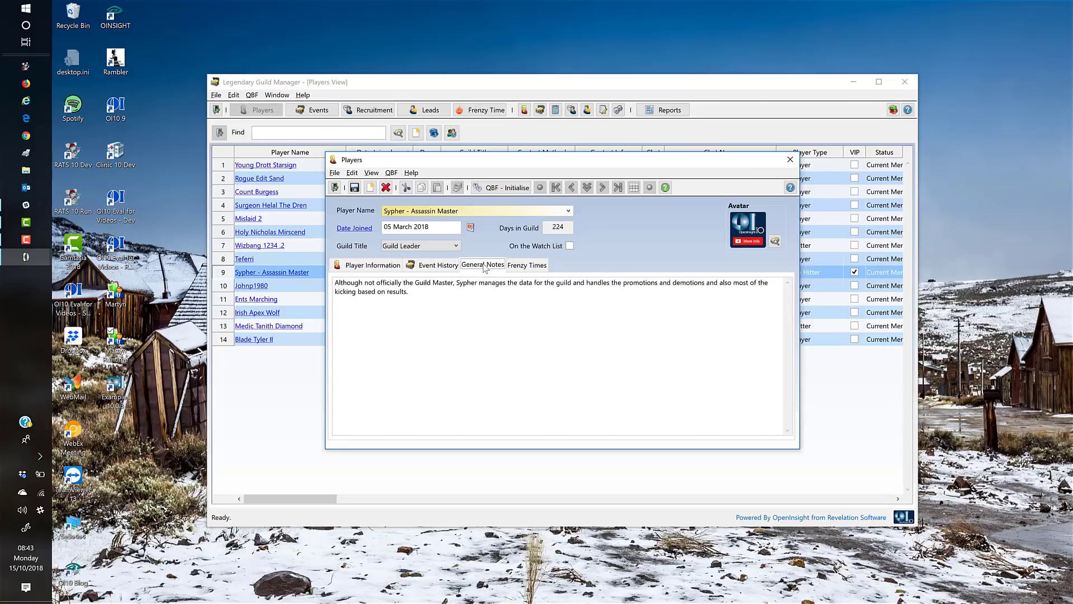
{"action": "left_click", "coordinate": [530, 271]}
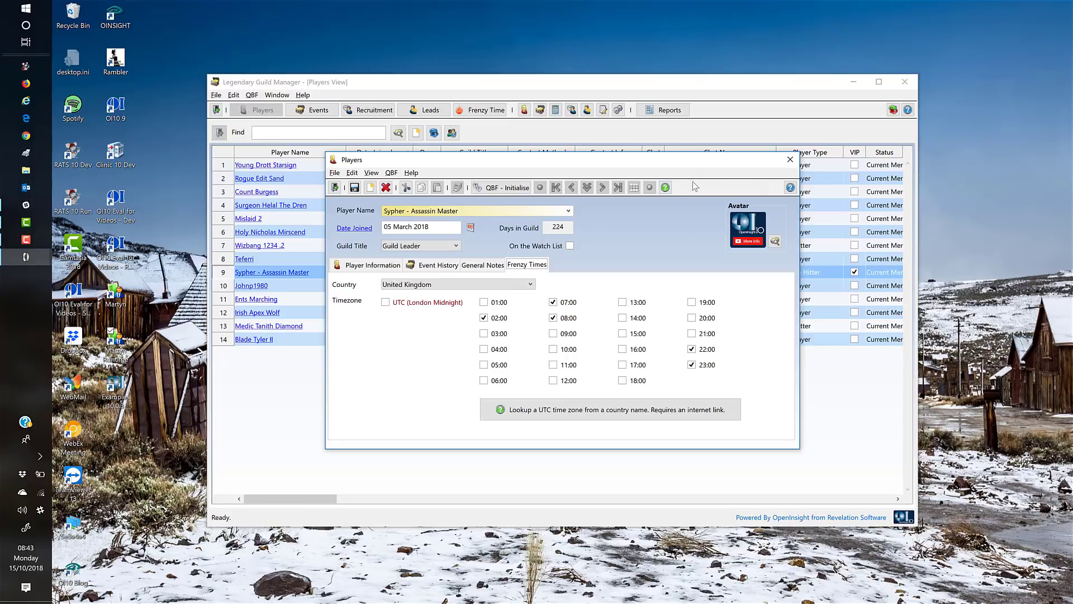
View the Players help page and the UTC time zone lookup by country, and close the guild leader's record.
{"action": "left_click", "coordinate": [791, 188]}
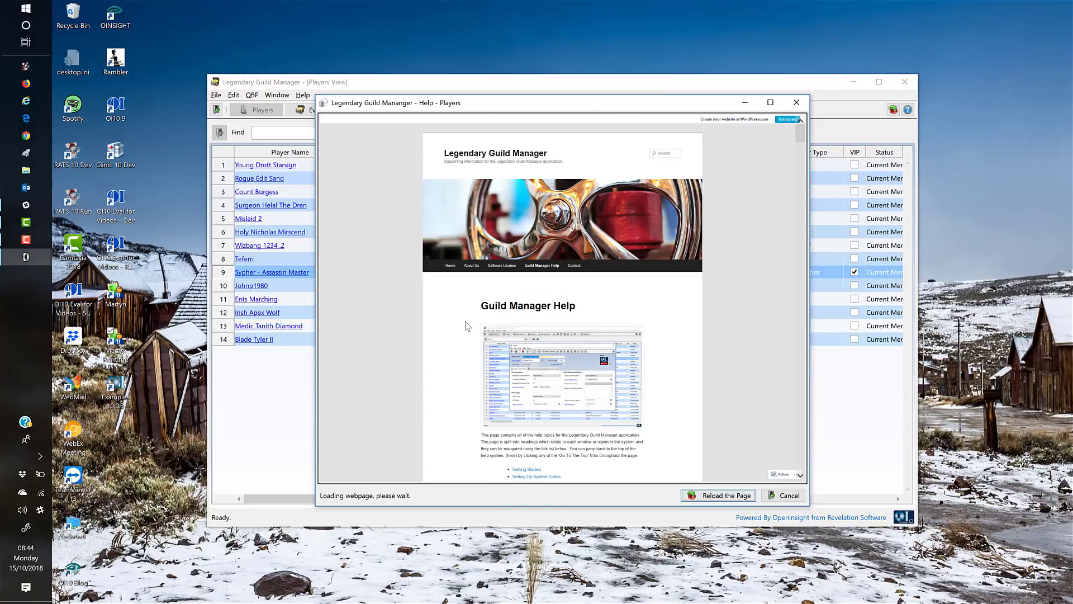
{"action": "left_click", "coordinate": [796, 103]}
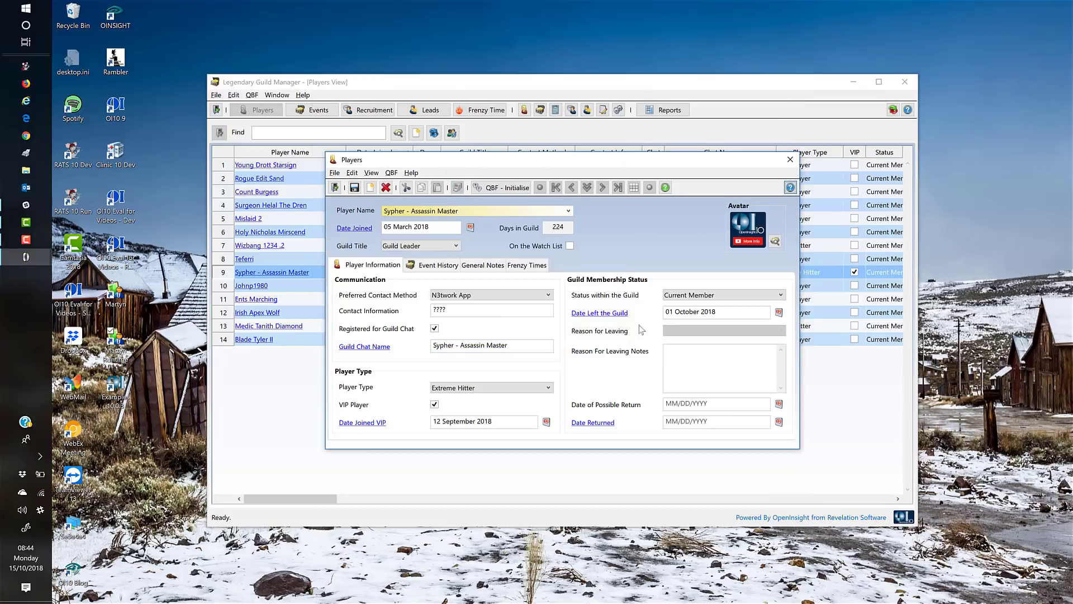
{"action": "left_click", "coordinate": [524, 266]}
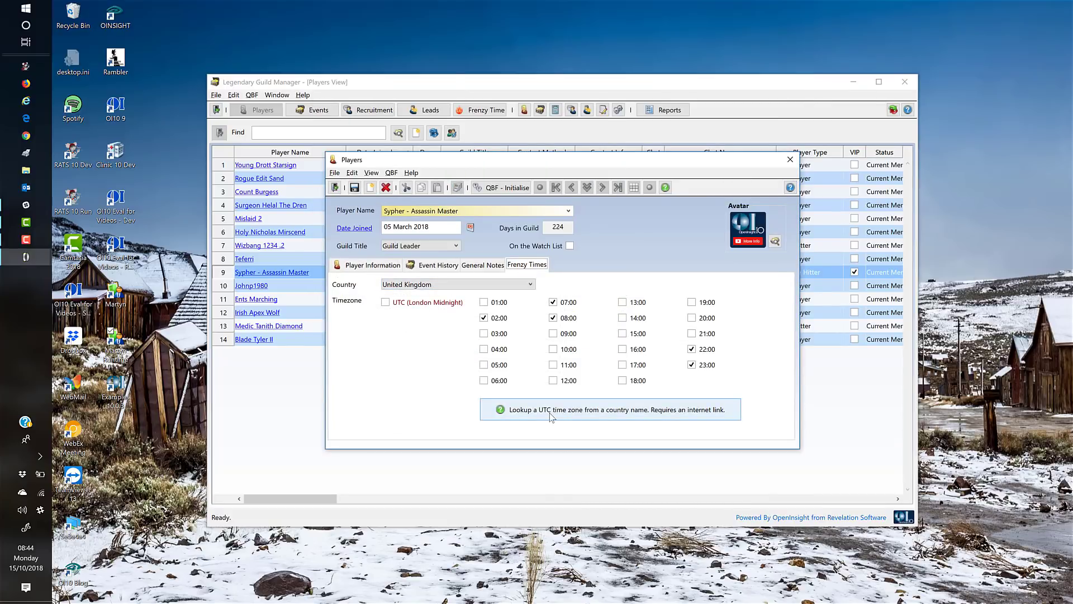
{"action": "left_click", "coordinate": [603, 414]}
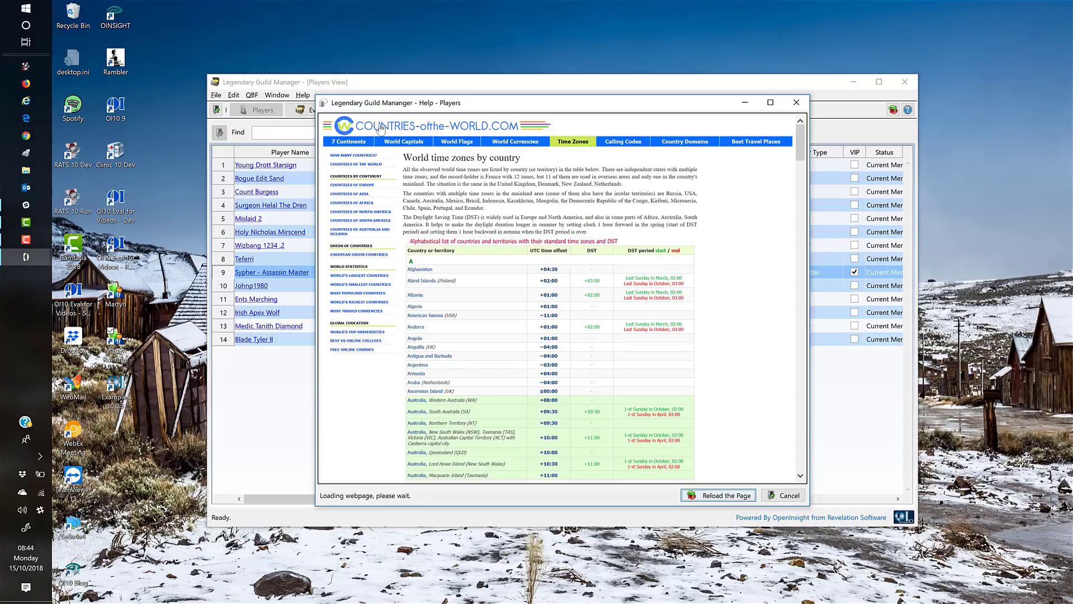
{"action": "scroll", "coordinate": [448, 334], "scroll_direction": "down", "scroll_amount": 5}
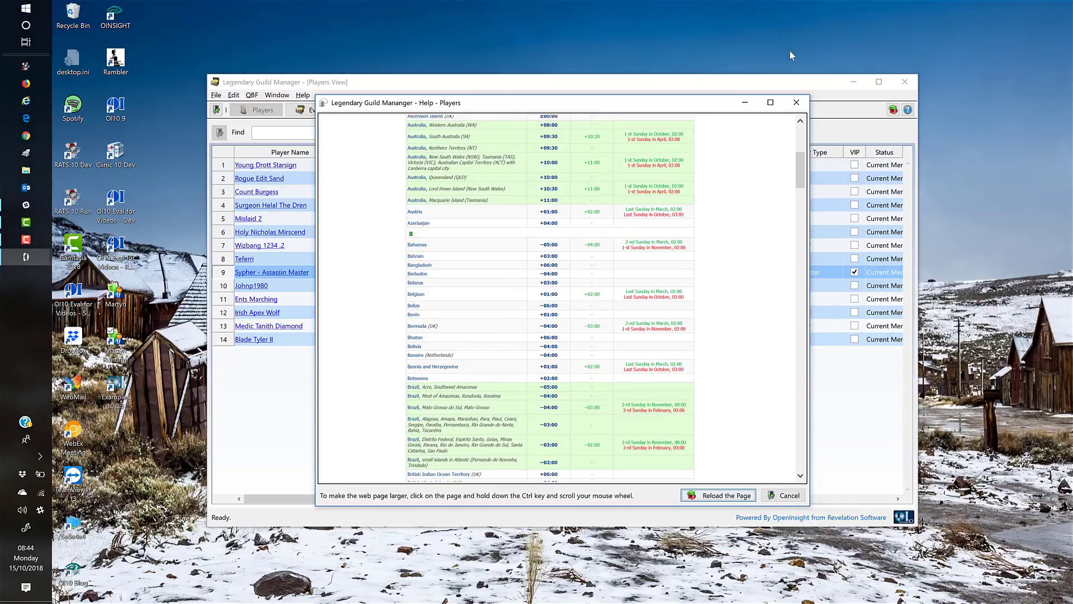
{"action": "left_click", "coordinate": [797, 103]}
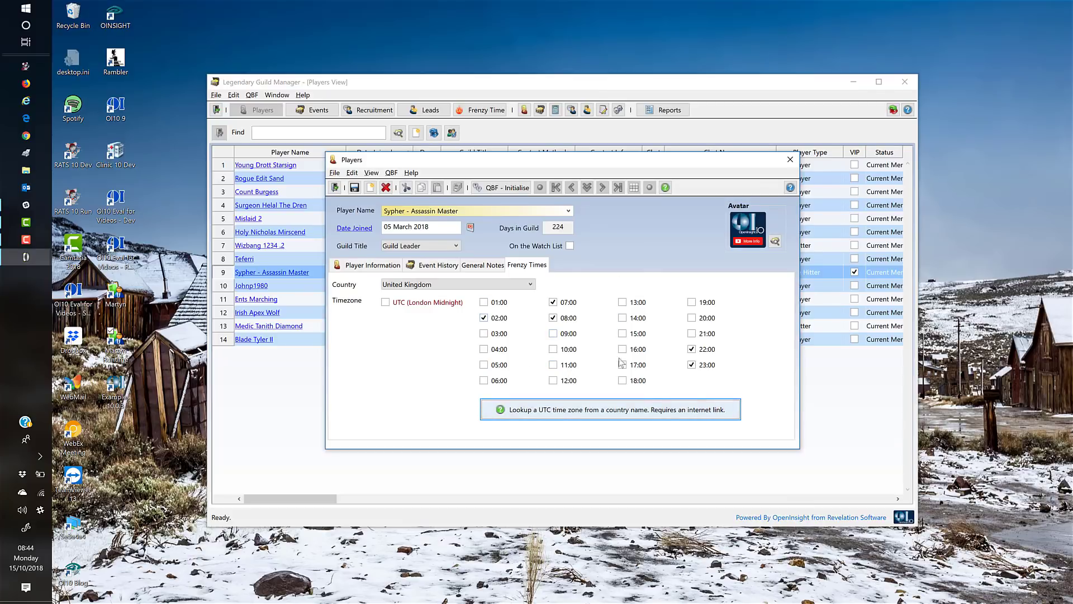
{"action": "left_click", "coordinate": [790, 161]}
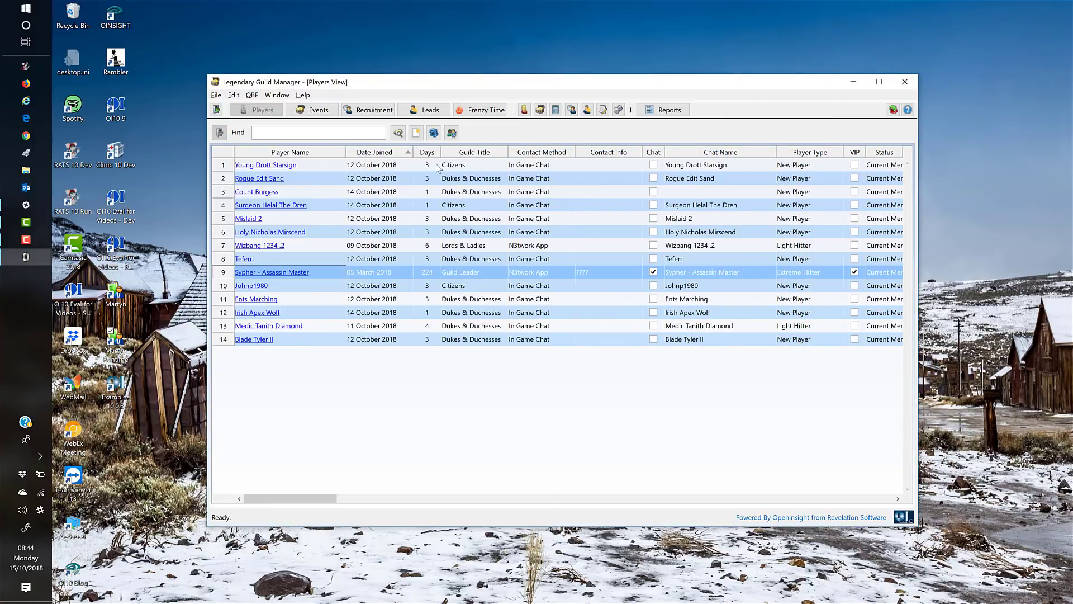
Open The First Dragoon record from the Events view and examine its average score and notes.
{"action": "left_click", "coordinate": [319, 110]}
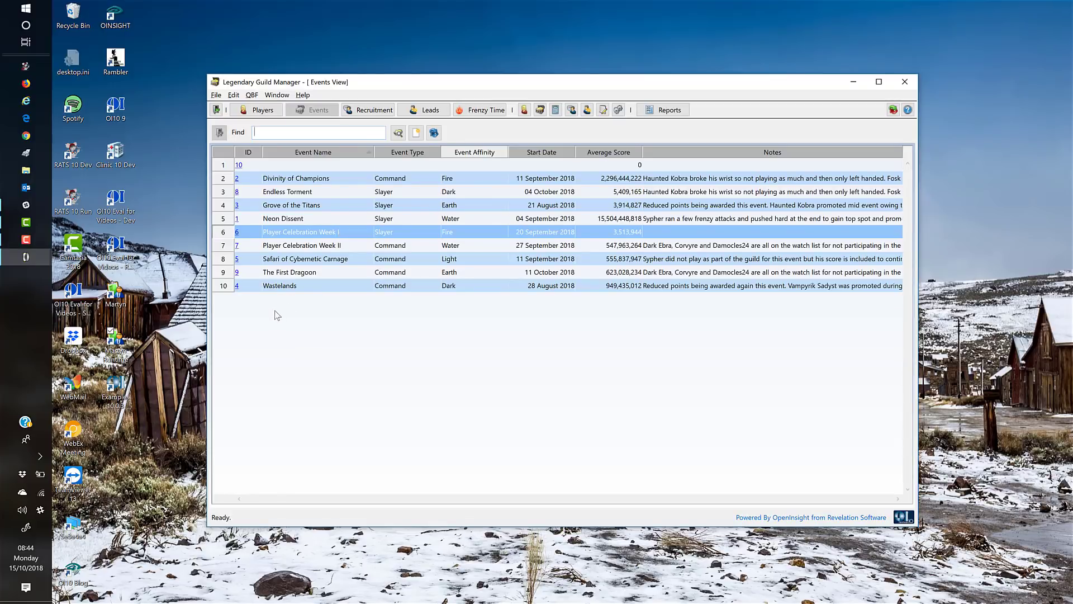
{"action": "left_click", "coordinate": [237, 274]}
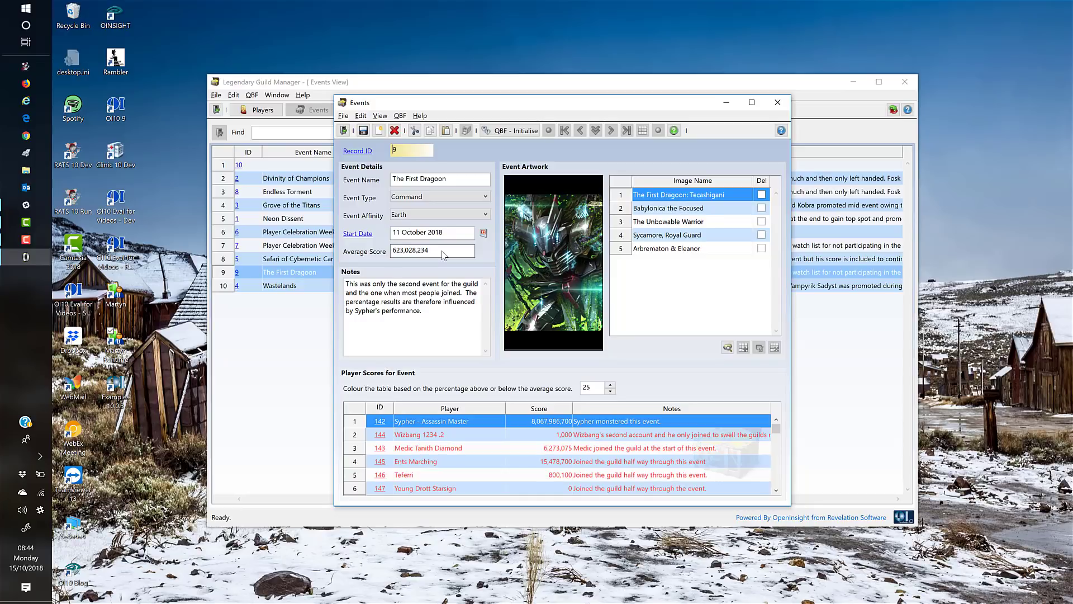
{"action": "left_click", "coordinate": [444, 255]}
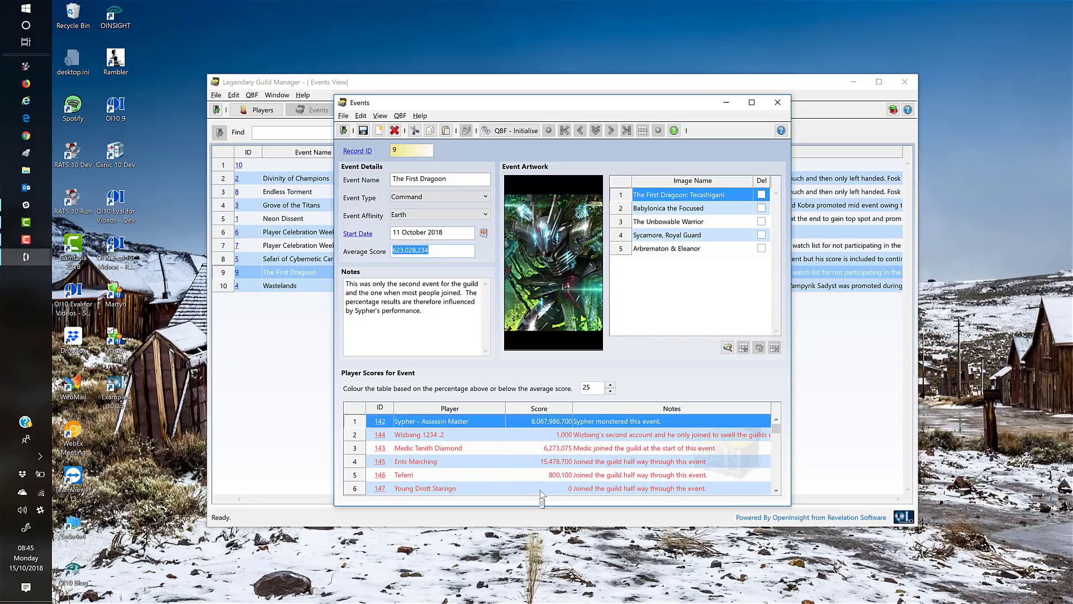
{"action": "left_click", "coordinate": [429, 323]}
Step through the event's artwork images to preview them, ending on The First Dragoon: Tecashigani.
{"action": "left_click", "coordinate": [660, 210]}
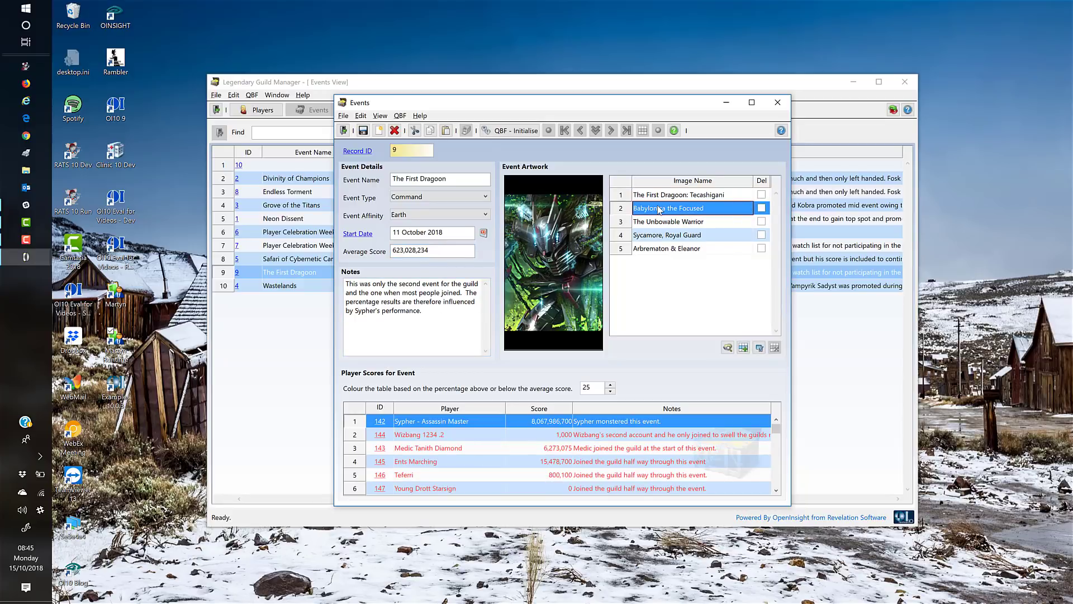
{"action": "key", "text": "Up"}
{"action": "key", "text": "Down"}
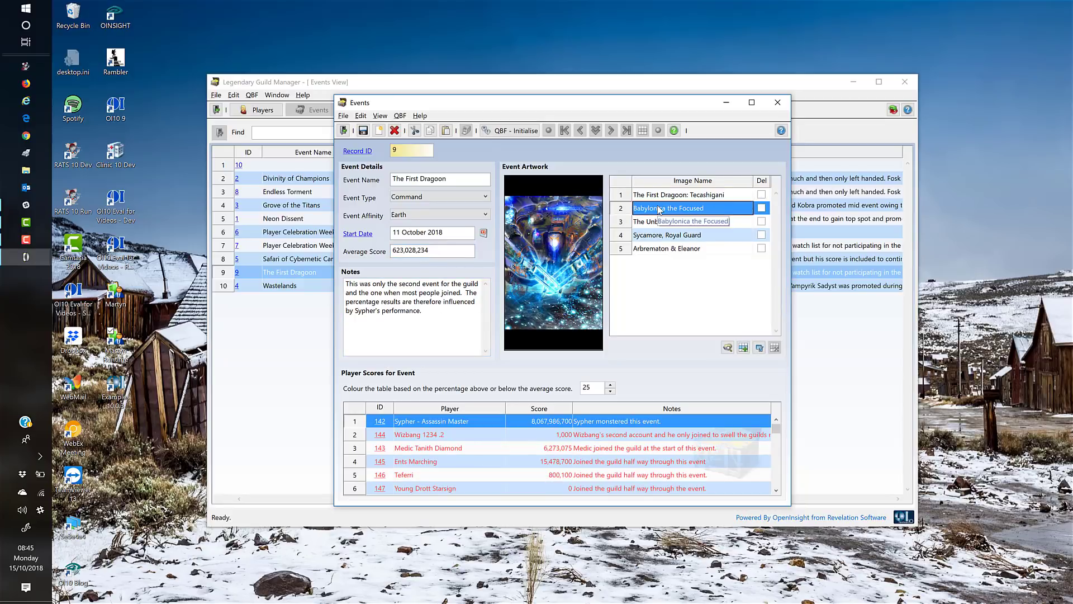
{"action": "key", "text": "Down"}
{"action": "key", "text": "Down"}
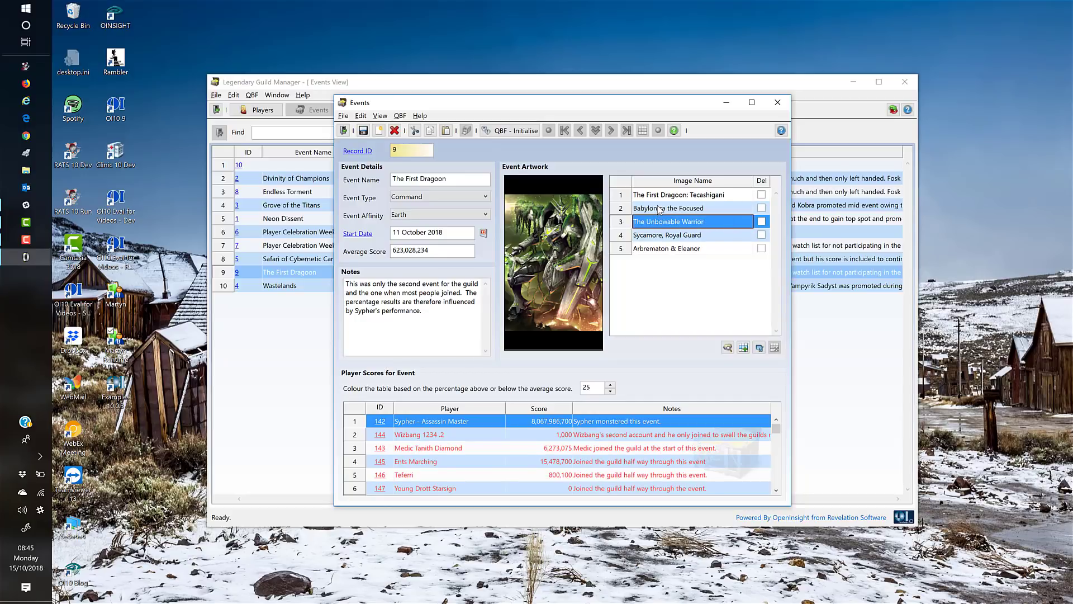
{"action": "key", "text": "Down"}
{"action": "key", "text": "Up"}
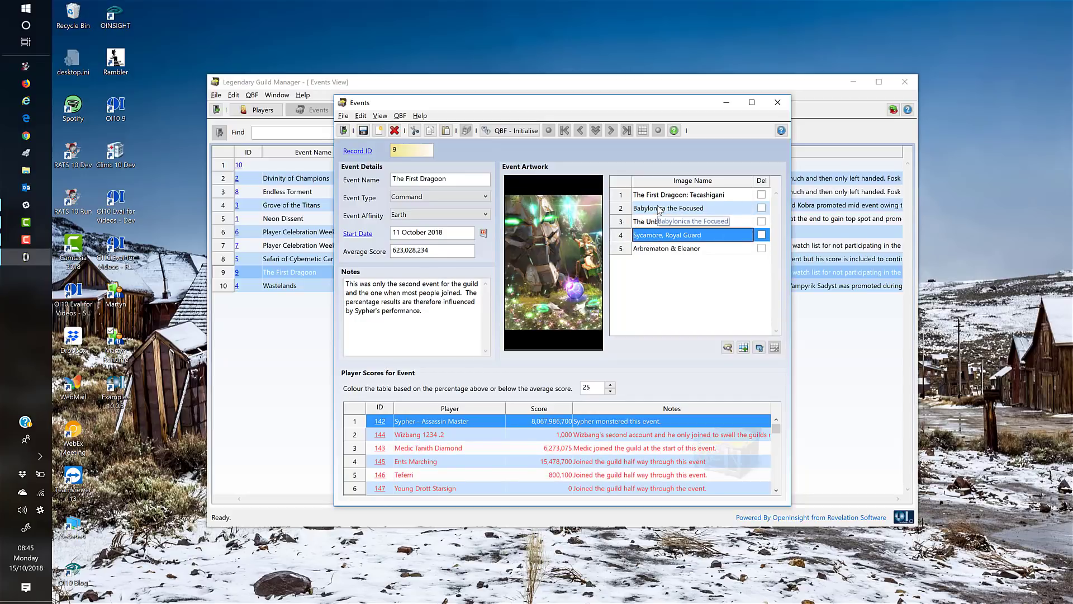
{"action": "key", "text": "Up"}
{"action": "key", "text": "Up"}
{"action": "key", "text": "Up"}
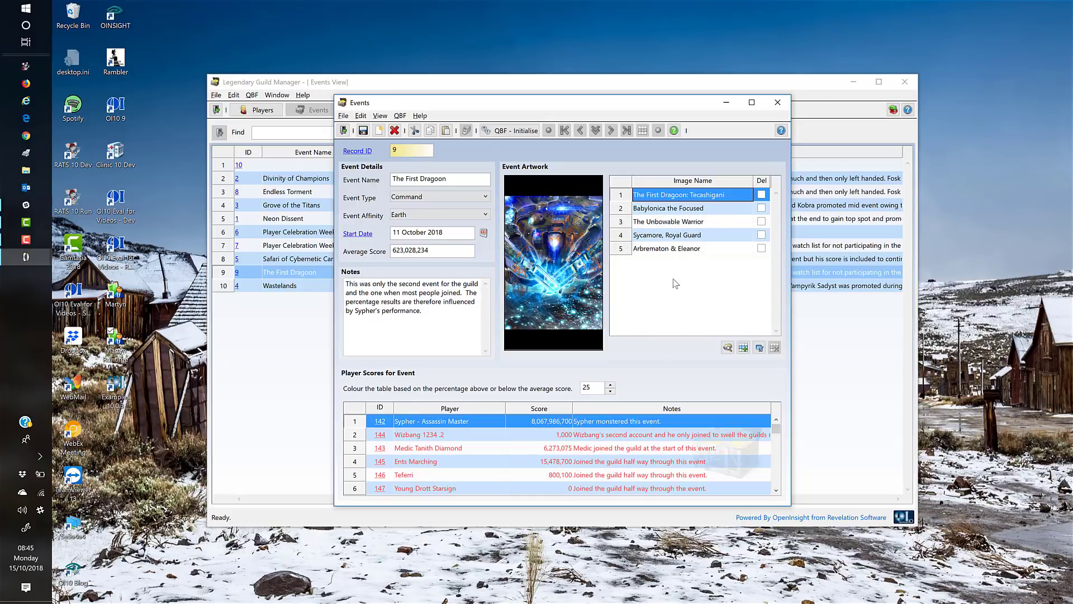
Move the Events window up and lengthen it to show the whole player scores table, selecting the guild leader's row.
{"action": "left_click_drag", "start_coordinate": [537, 102], "coordinate": [519, 12]}
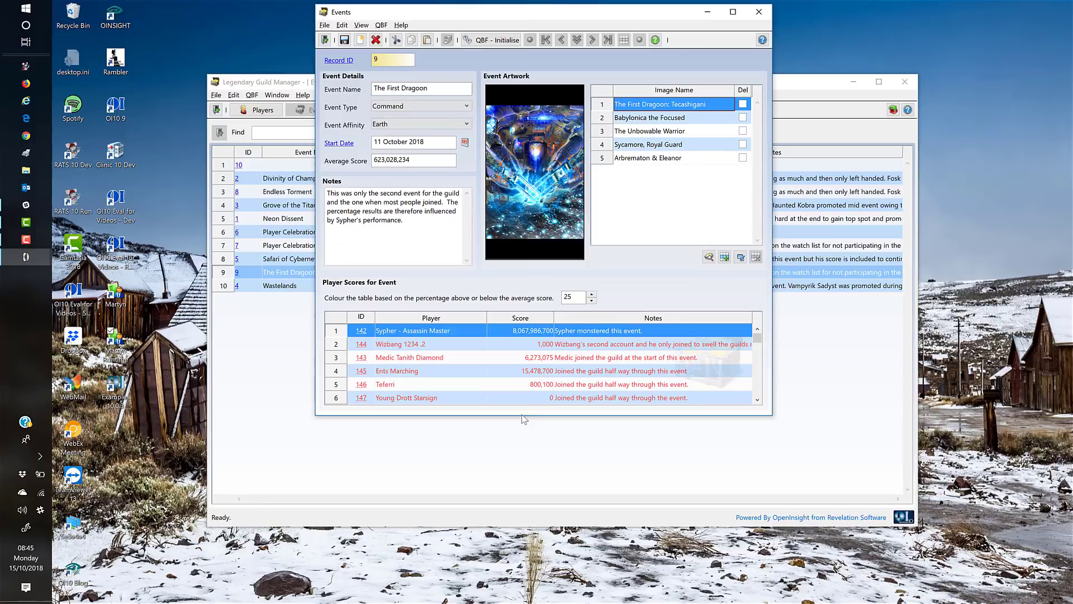
{"action": "left_click_drag", "start_coordinate": [524, 416], "coordinate": [513, 599]}
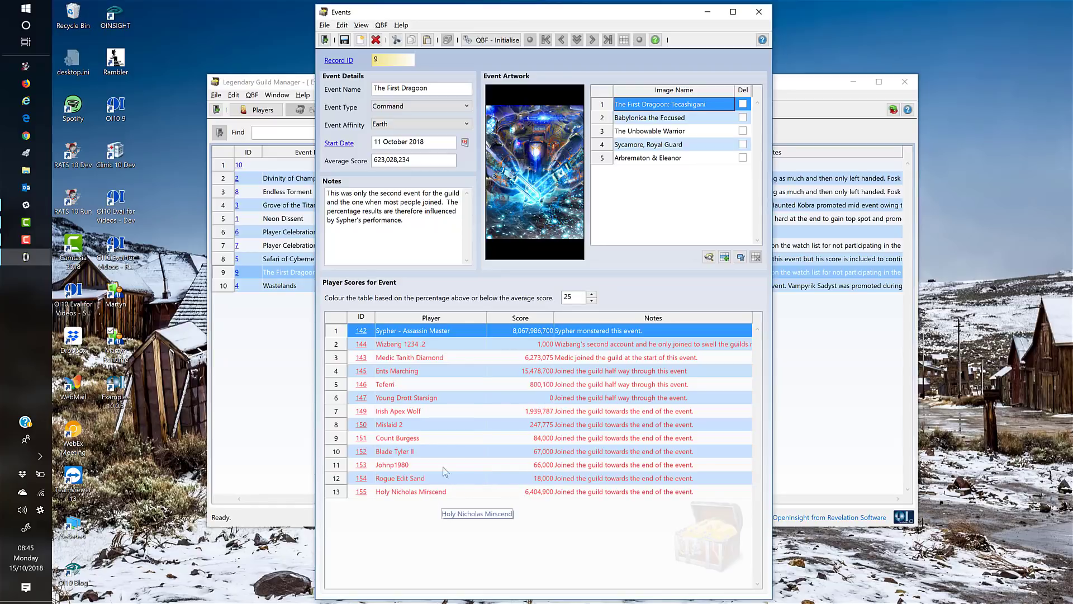
{"action": "left_click", "coordinate": [421, 333]}
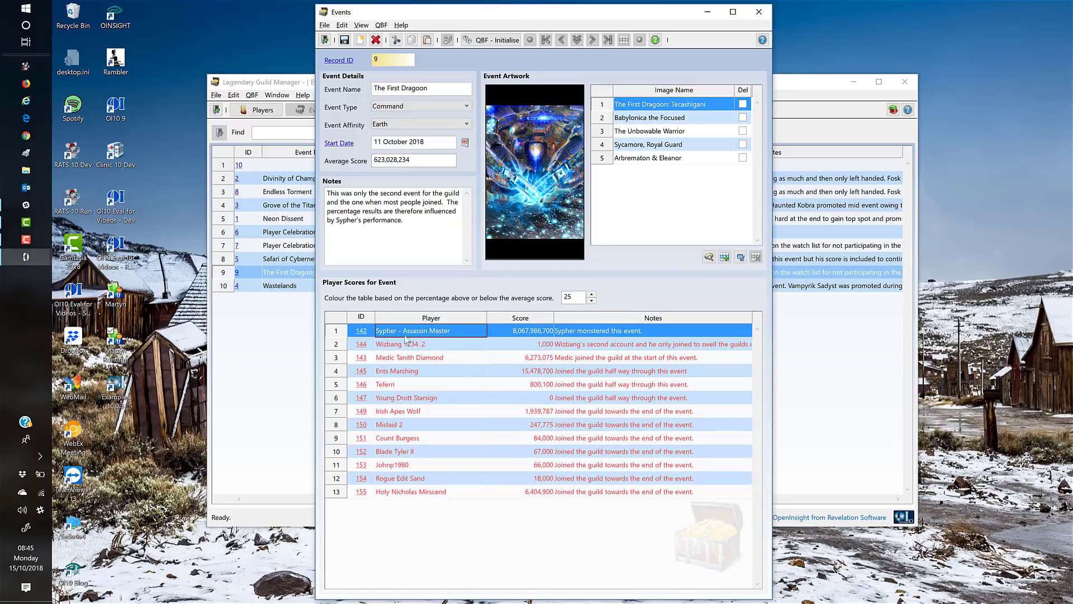
Cut the score out of the guild leader's entry for The First Dragoon, and save and close the score entry.
{"action": "left_click", "coordinate": [360, 331]}
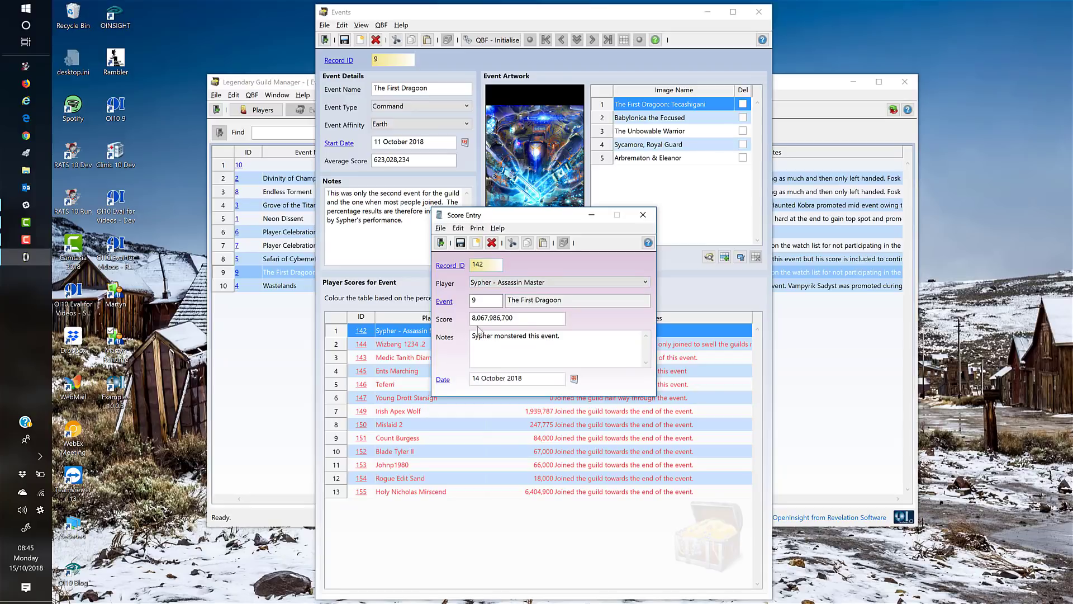
{"action": "left_click", "coordinate": [519, 317]}
{"action": "key", "text": "ctrl+c"}
{"action": "right_click", "coordinate": [495, 320]}
{"action": "left_click", "coordinate": [416, 337]}
{"action": "left_click", "coordinate": [461, 243]}
{"action": "left_click", "coordinate": [643, 214]}
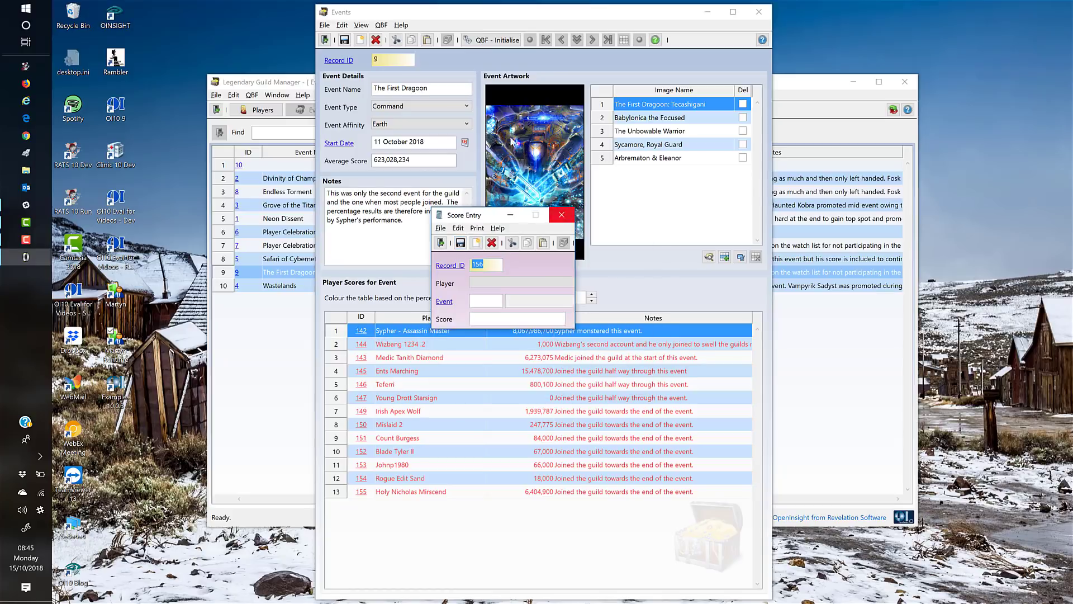
Save the event and reload record 9, and sort its player scores from highest to lowest.
{"action": "left_click", "coordinate": [344, 41]}
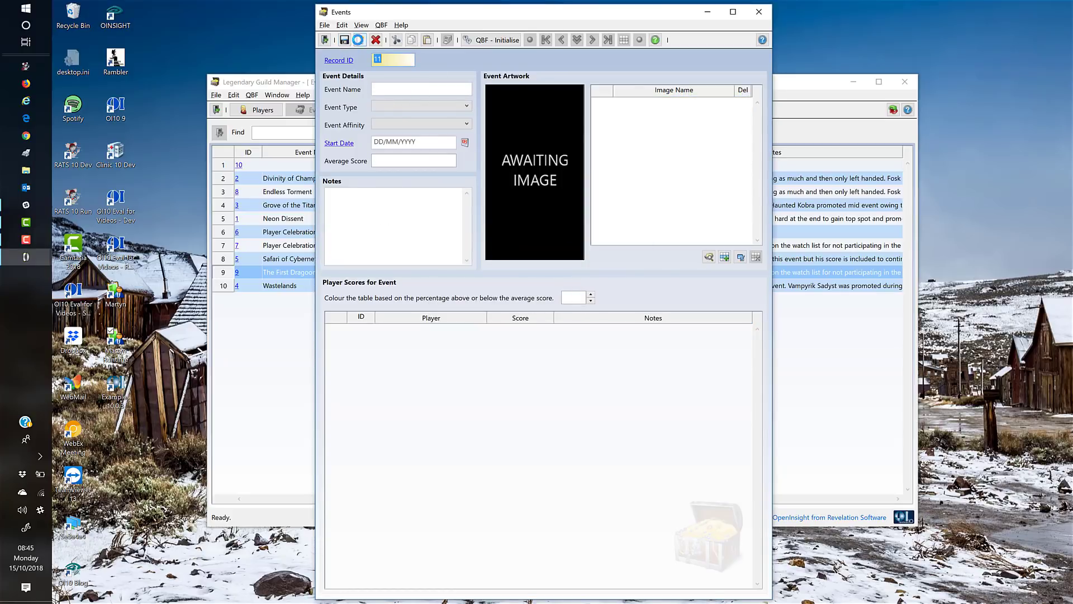
{"action": "type", "text": "9"}
{"action": "key", "text": "Tab"}
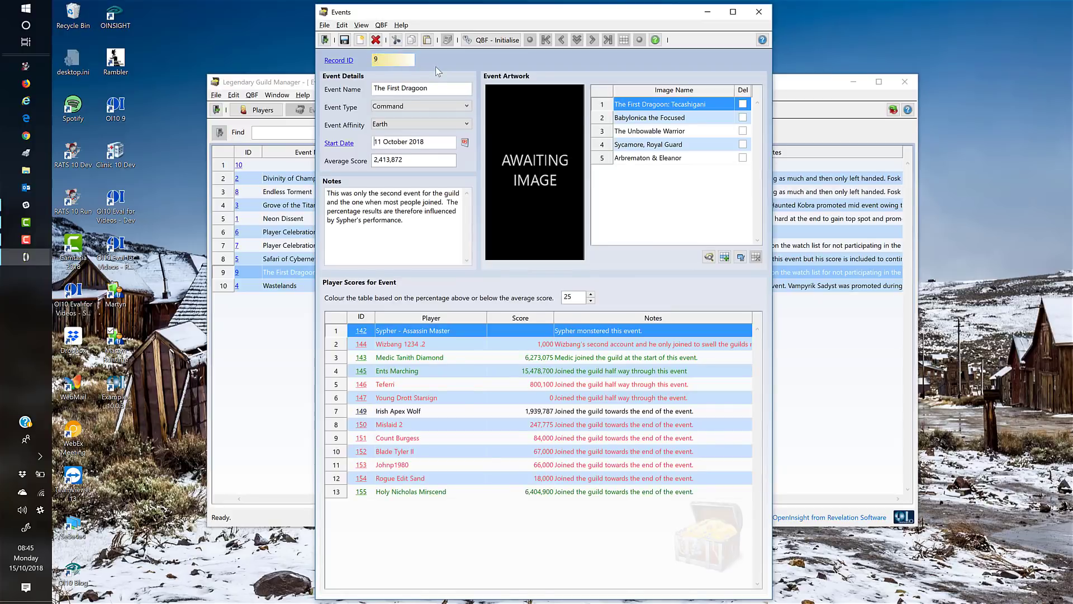
{"action": "left_click", "coordinate": [534, 319]}
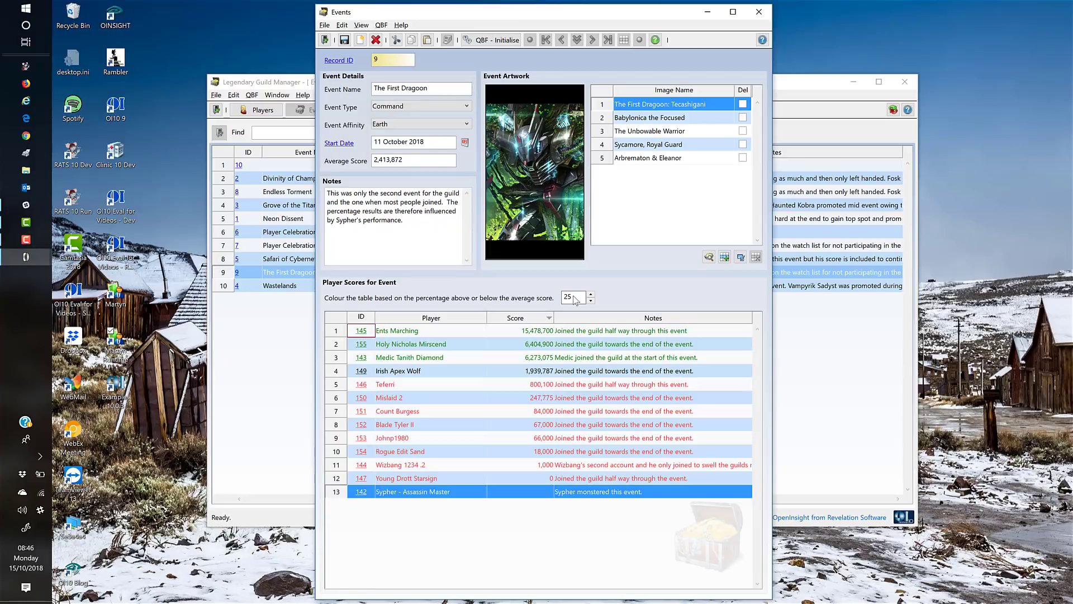
Step through the score cells of the lowest-scoring players in the event's player scores table to examine their colouring.
{"action": "left_click", "coordinate": [510, 477]}
{"action": "left_click", "coordinate": [508, 492]}
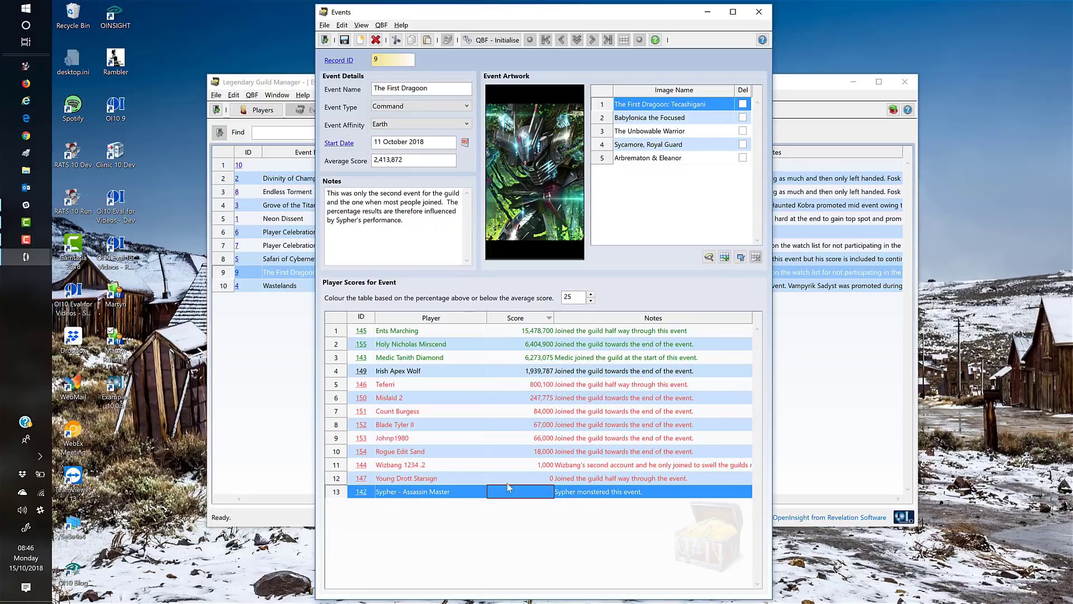
{"action": "left_click", "coordinate": [501, 465]}
{"action": "left_click", "coordinate": [500, 452]}
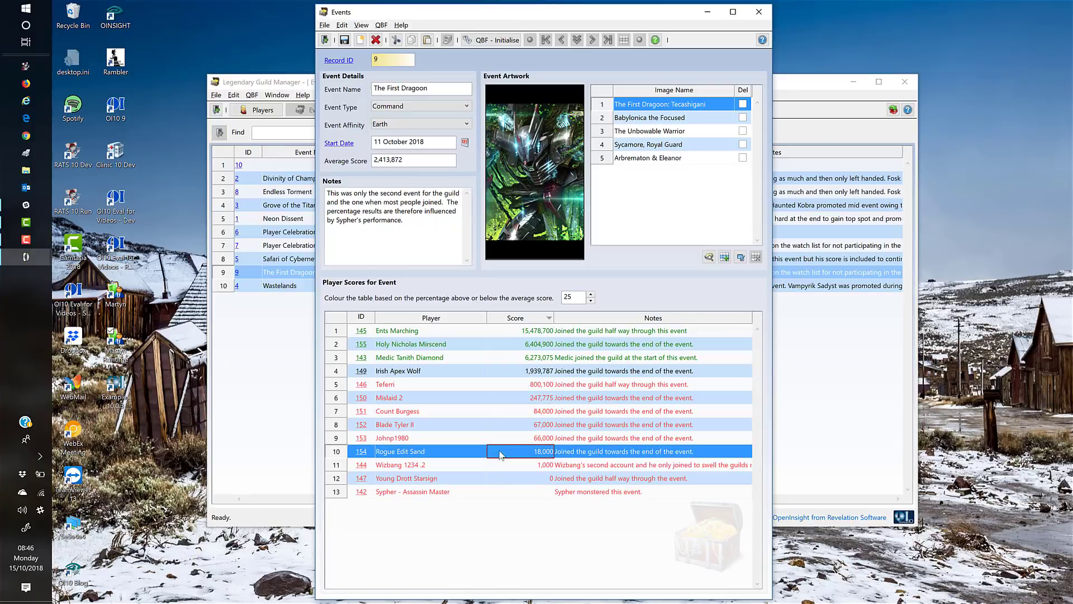
{"action": "left_click", "coordinate": [500, 440]}
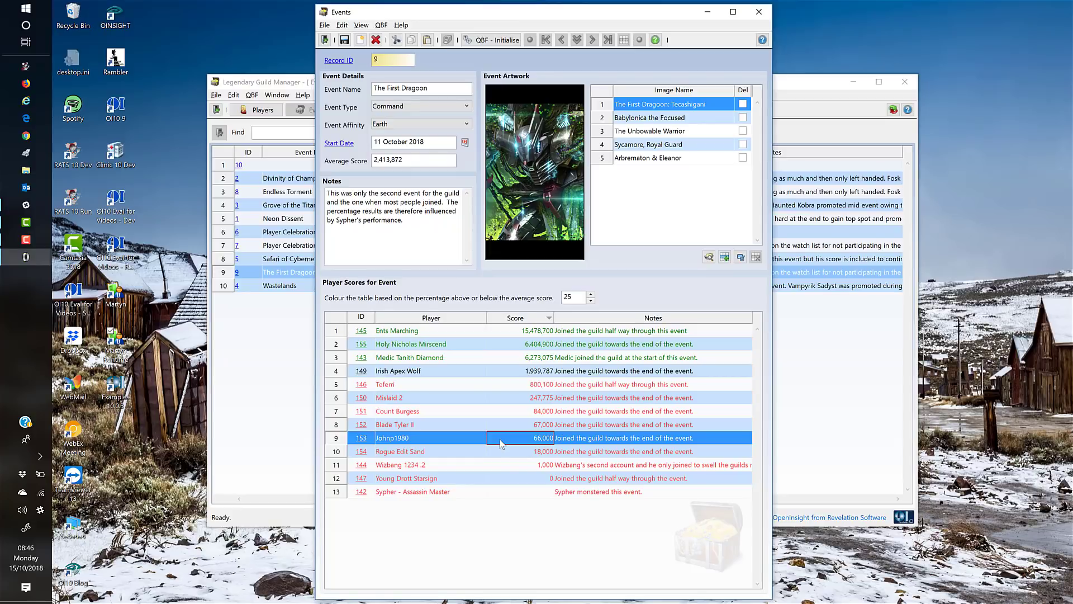
Paste the score 8,067,986,700 back into the guild leader's entry, save and close it, and close the event without saving changes.
{"action": "left_click", "coordinate": [361, 492]}
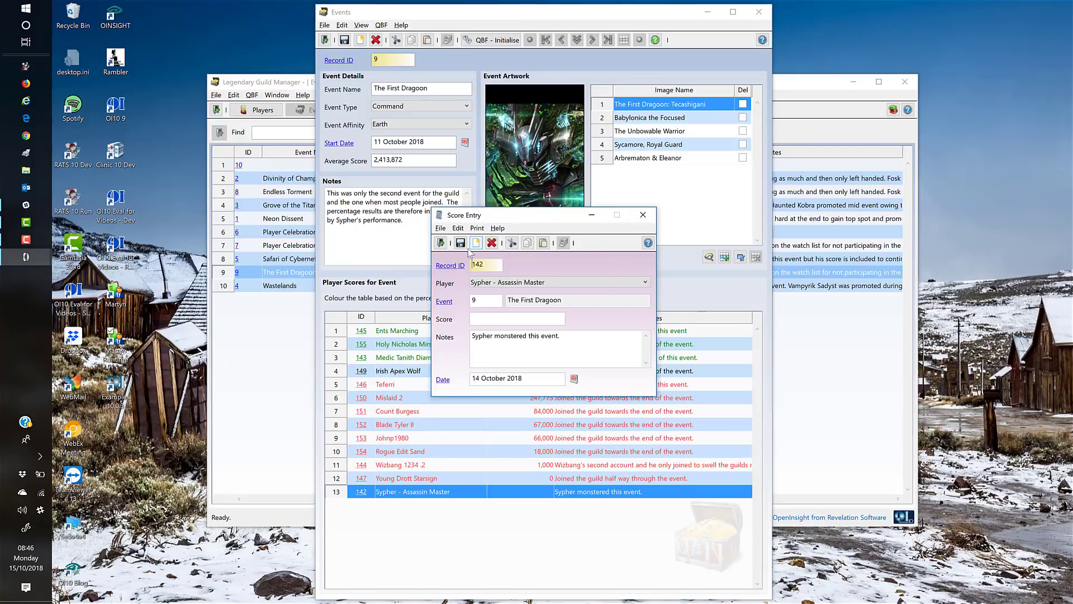
{"action": "right_click", "coordinate": [489, 322]}
{"action": "left_click", "coordinate": [375, 363]}
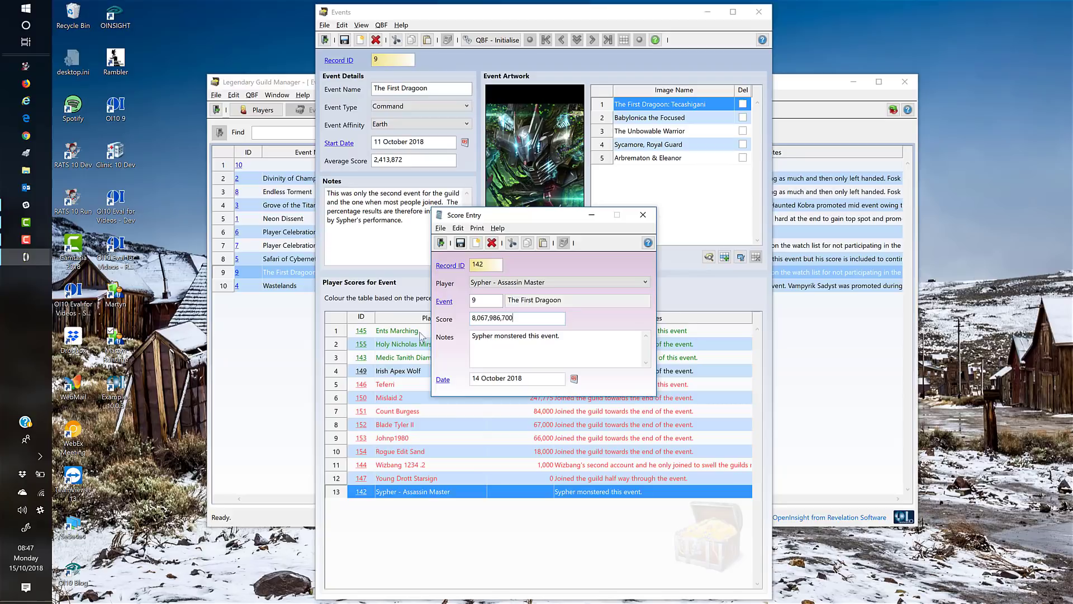
{"action": "left_click", "coordinate": [461, 243]}
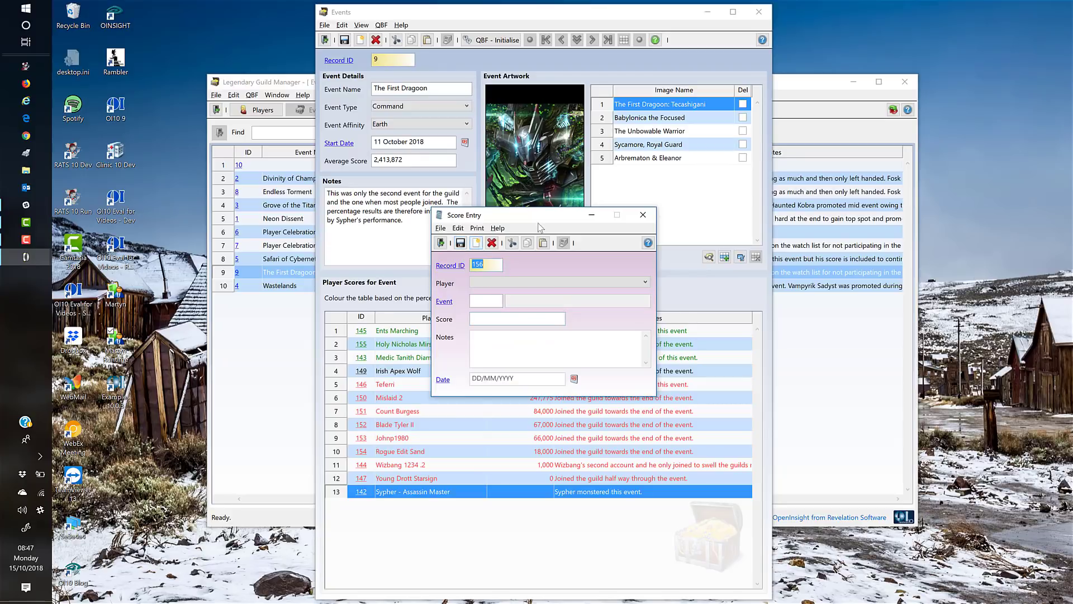
{"action": "left_click", "coordinate": [643, 215]}
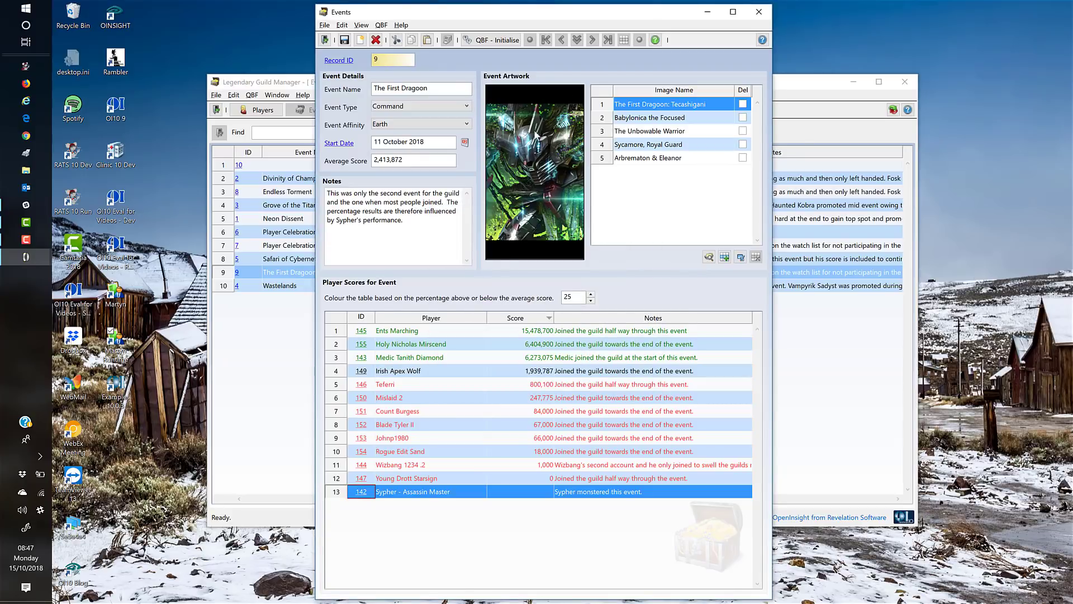
{"action": "left_click", "coordinate": [760, 12]}
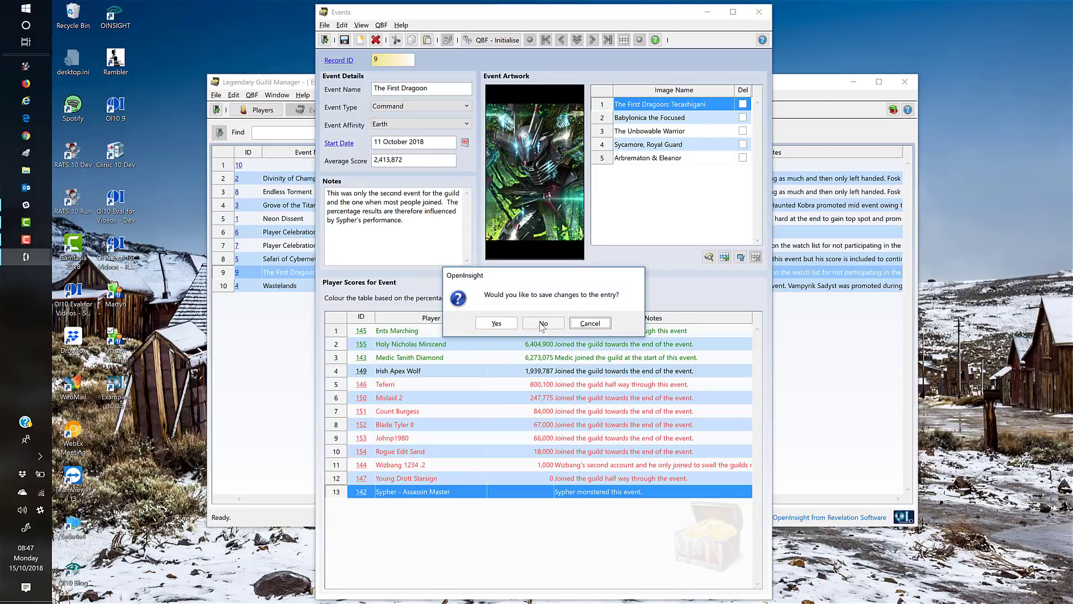
{"action": "left_click", "coordinate": [542, 324]}
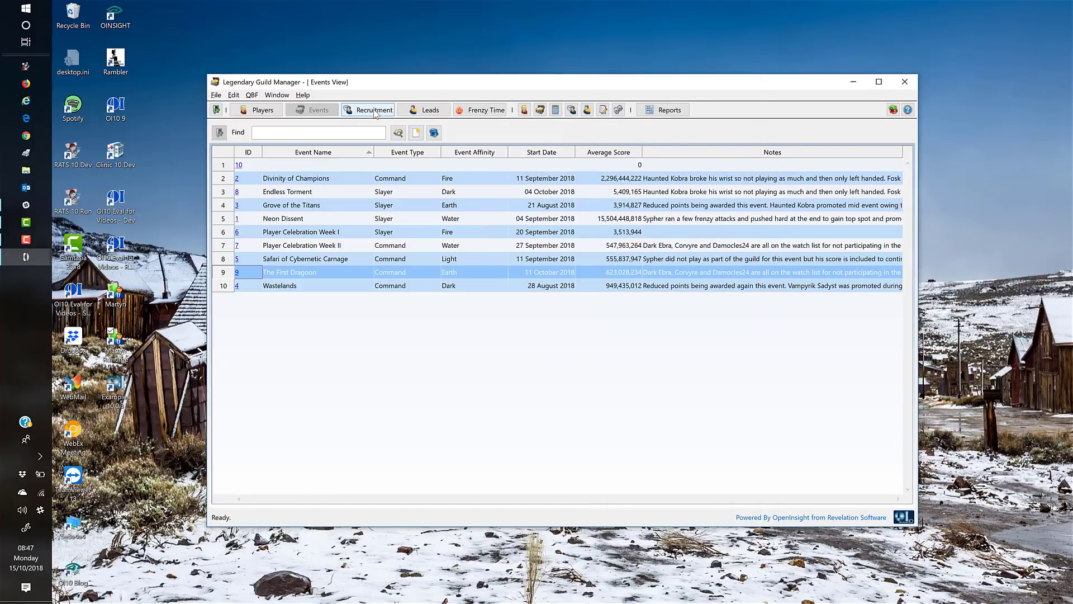
Show the recruitment campaigns list, and view the Reddit campaign of 11 October 2018 with its advert before closing it.
{"action": "left_click", "coordinate": [375, 111]}
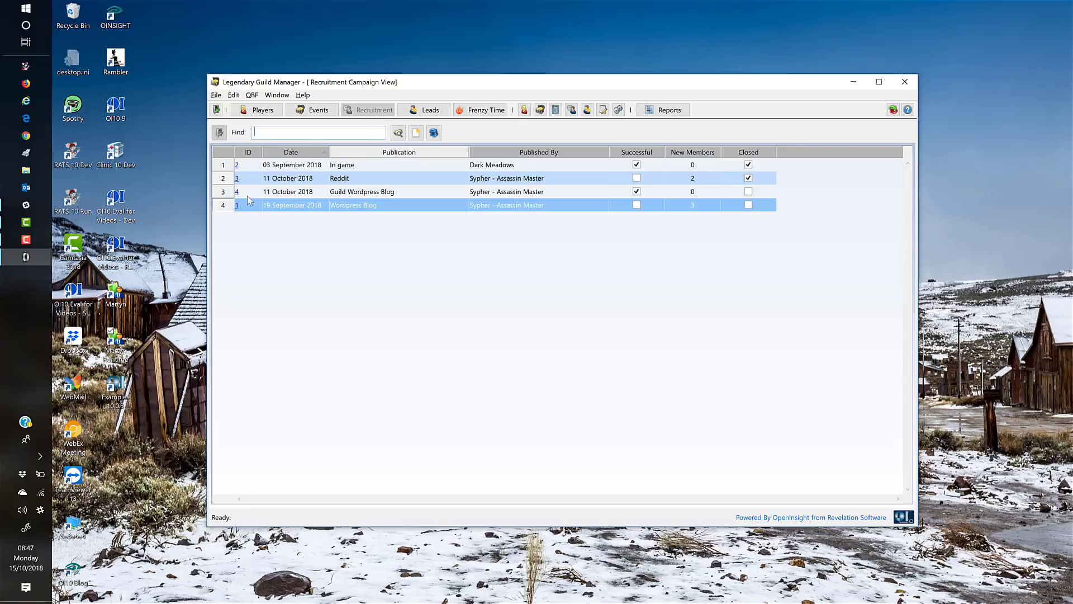
{"action": "left_click", "coordinate": [237, 181]}
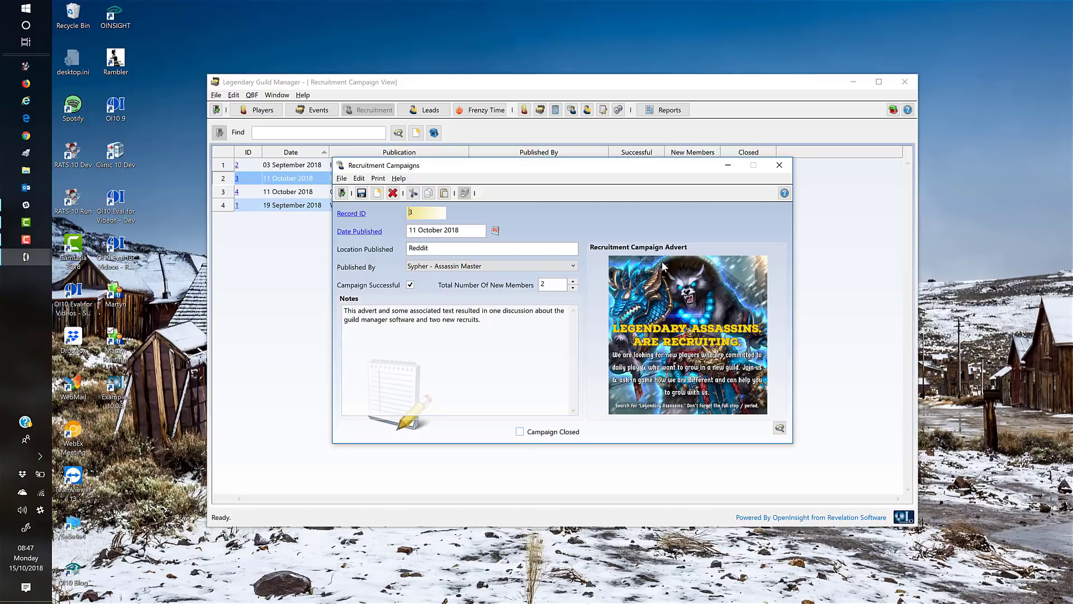
{"action": "left_click", "coordinate": [781, 167]}
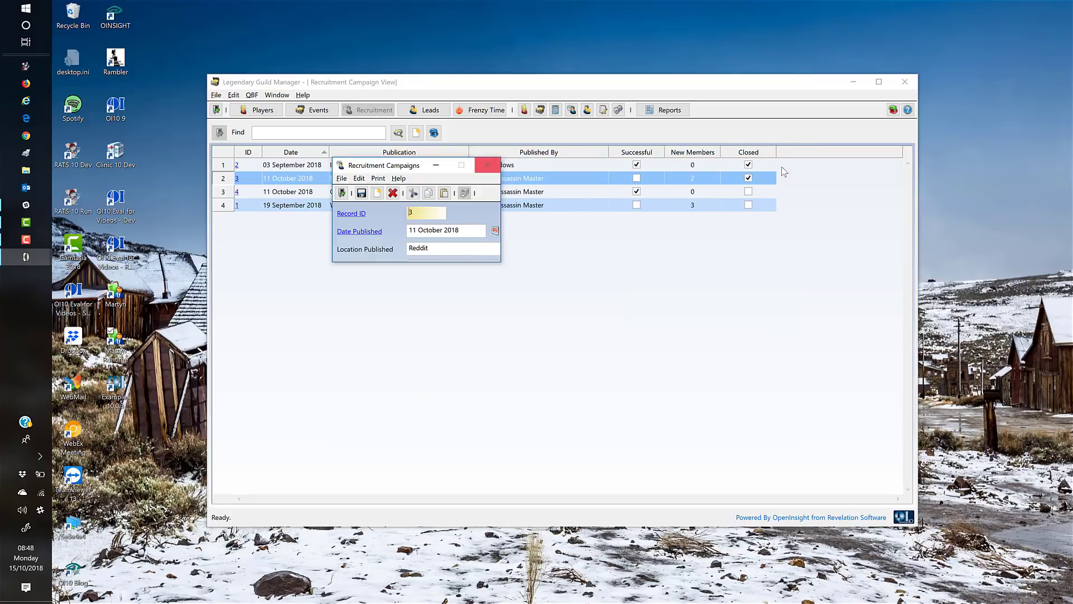
Show the leads list, and review lead record 9 with its contact and message details before closing it.
{"action": "left_click", "coordinate": [434, 112]}
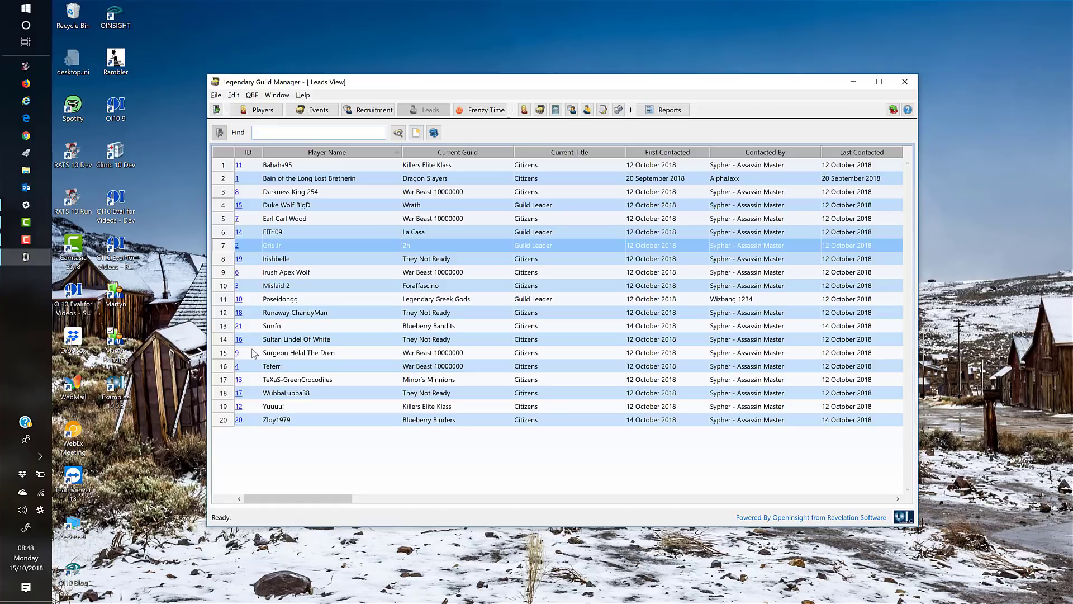
{"action": "left_click", "coordinate": [237, 353]}
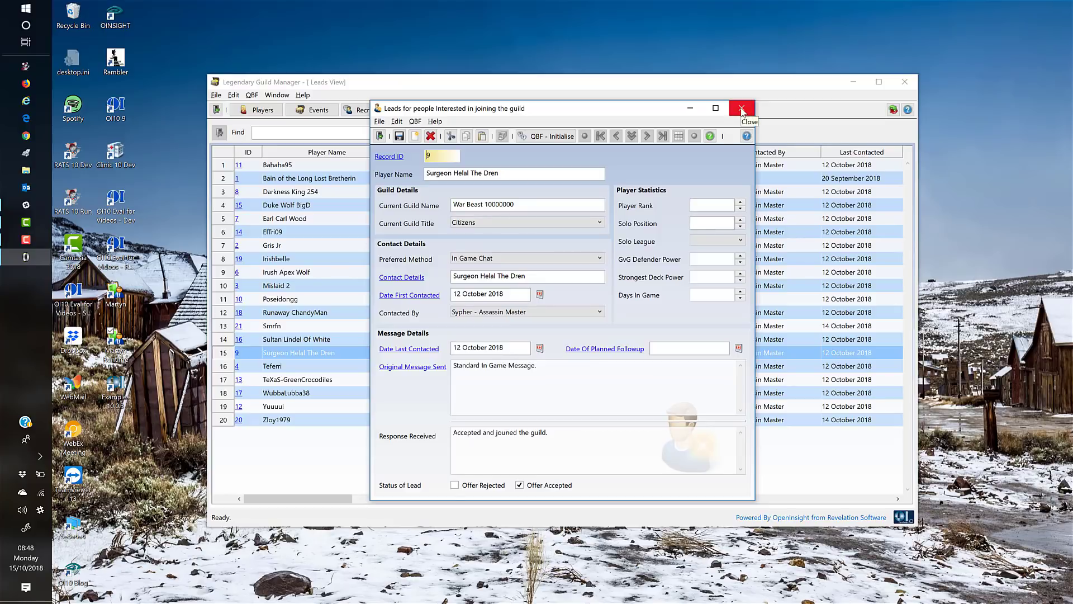
{"action": "left_click", "coordinate": [742, 110]}
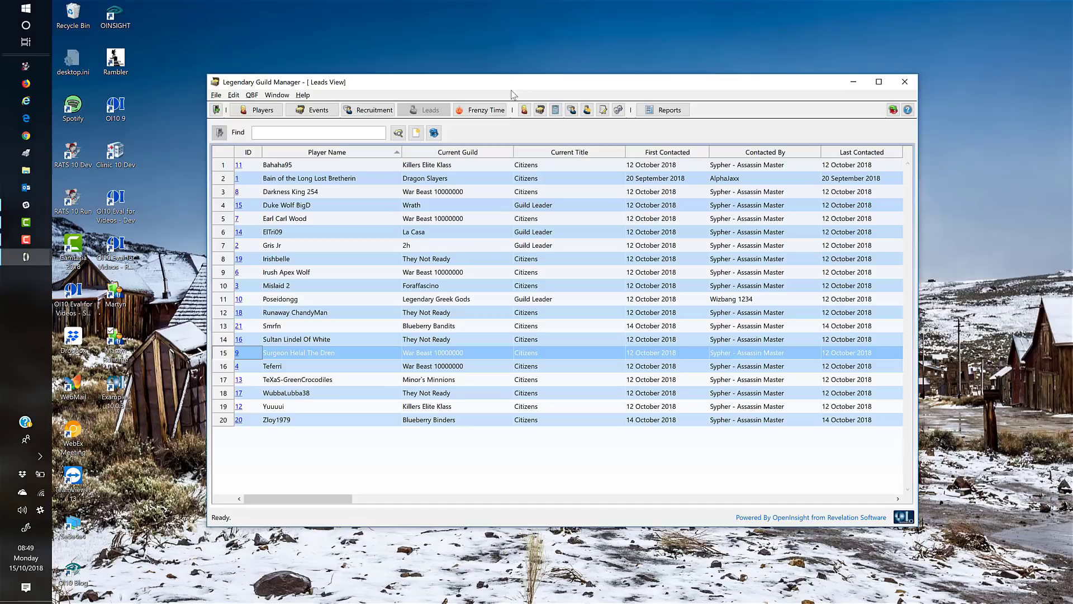
Review the Frenzy Time overview of all players, and briefly view the blank Players and Events entry forms.
{"action": "left_click", "coordinate": [484, 110]}
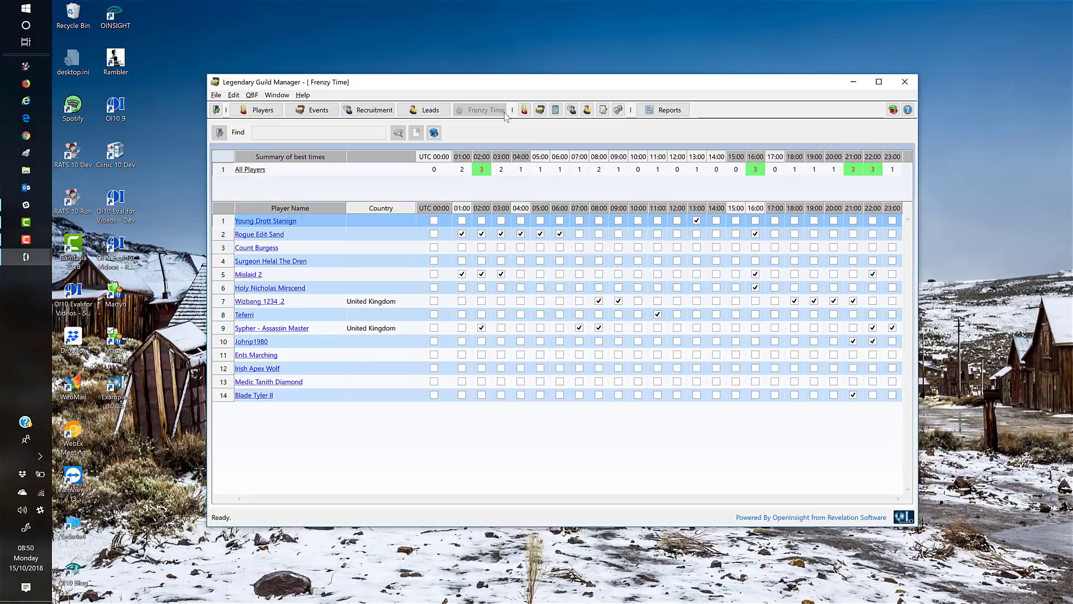
{"action": "left_click", "coordinate": [525, 110]}
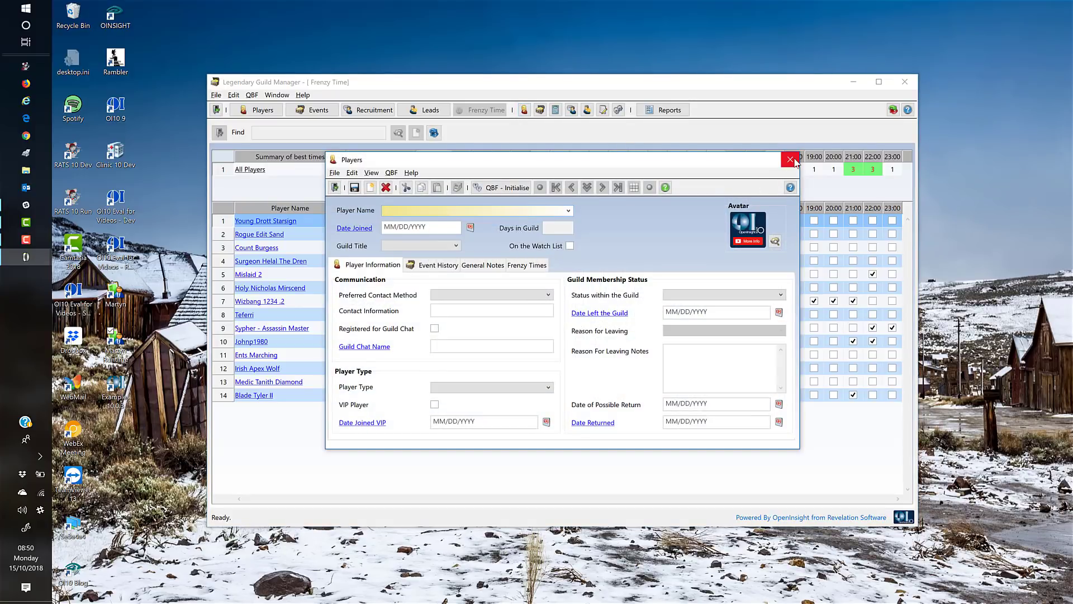
{"action": "left_click", "coordinate": [790, 160]}
{"action": "left_click", "coordinate": [540, 110]}
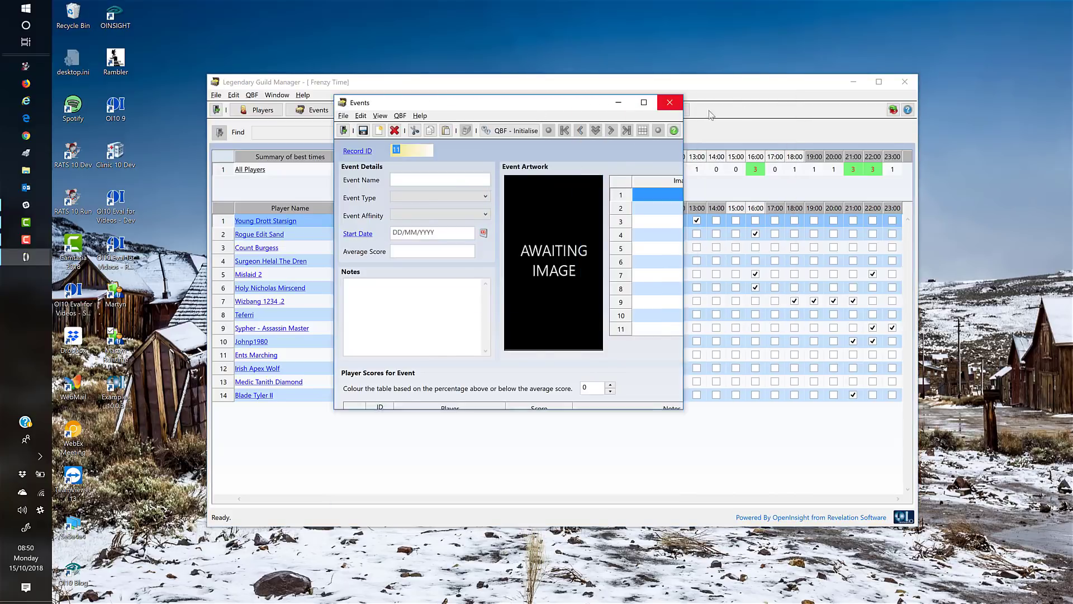
Start a new score entry, choose a player, and assign it to the event Player Celebration Week I.
{"action": "left_click", "coordinate": [556, 110]}
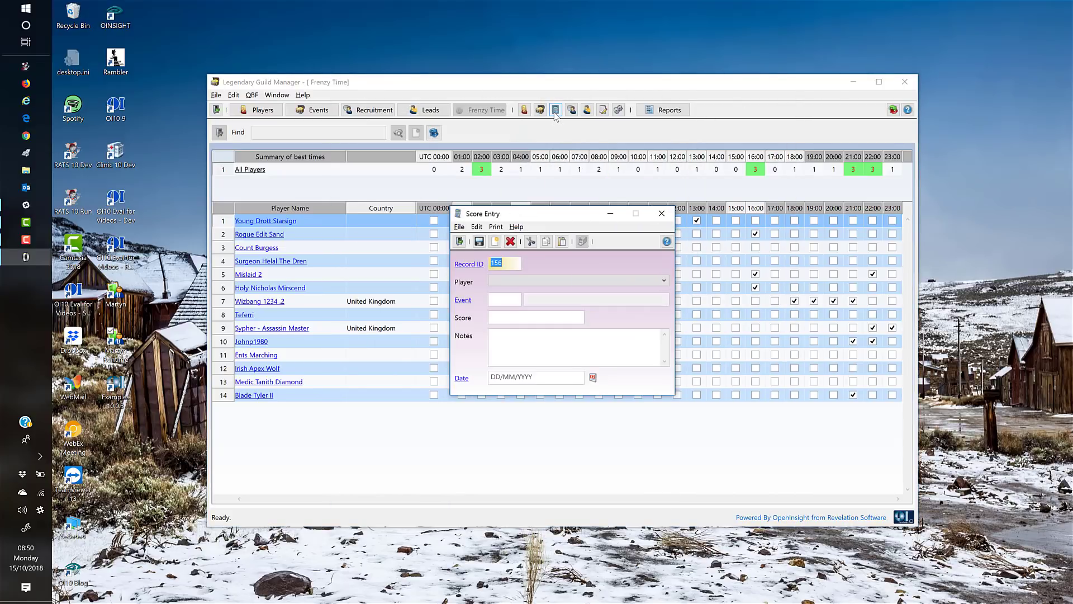
{"action": "left_click", "coordinate": [581, 279]}
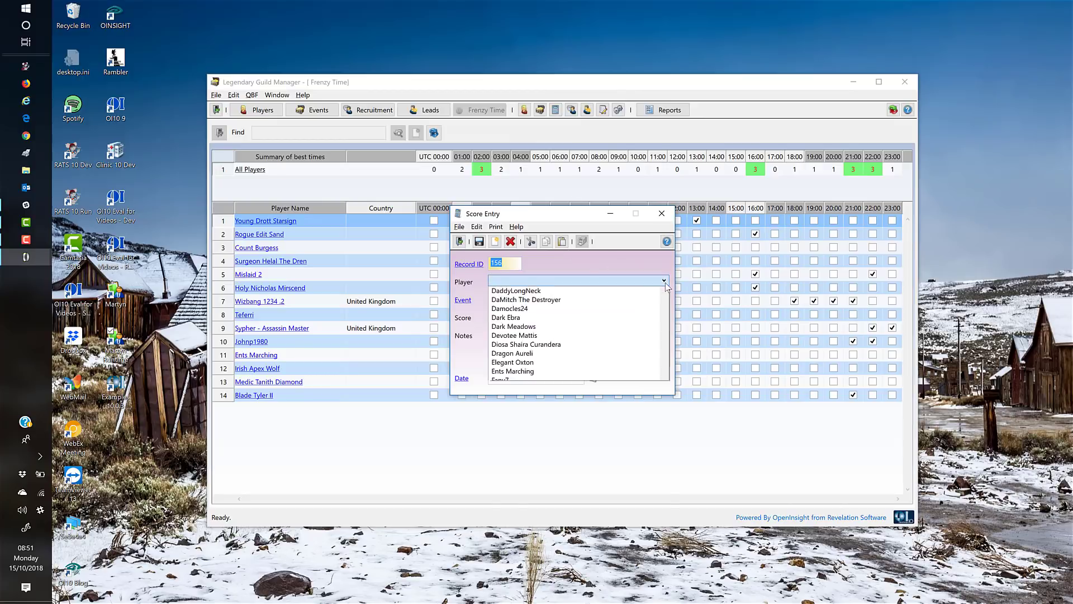
{"action": "left_click", "coordinate": [531, 301]}
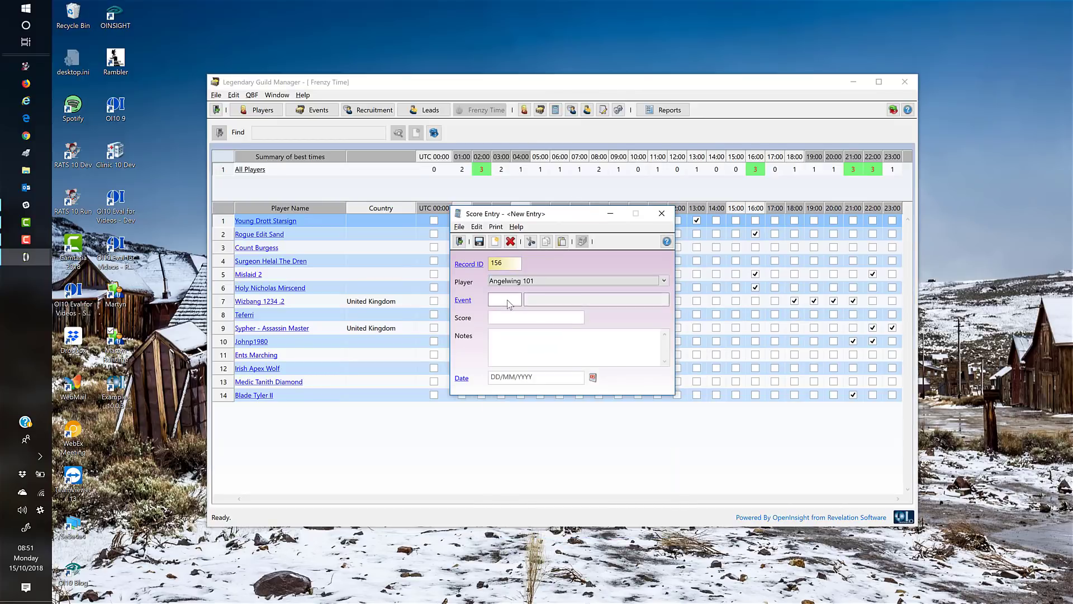
{"action": "left_click", "coordinate": [499, 300]}
{"action": "left_click", "coordinate": [468, 301]}
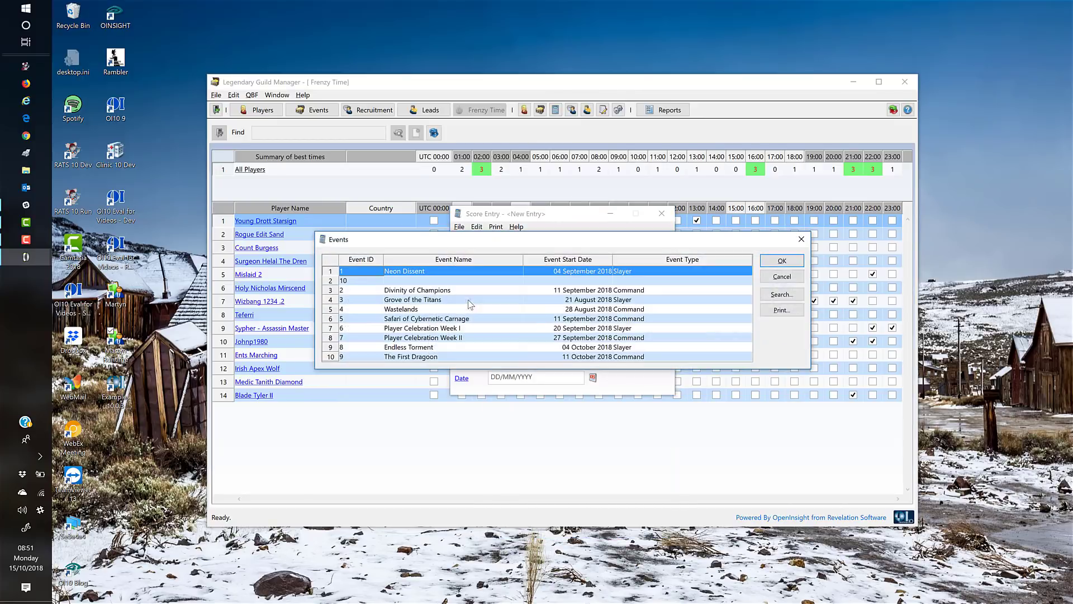
{"action": "double_click", "coordinate": [438, 331]}
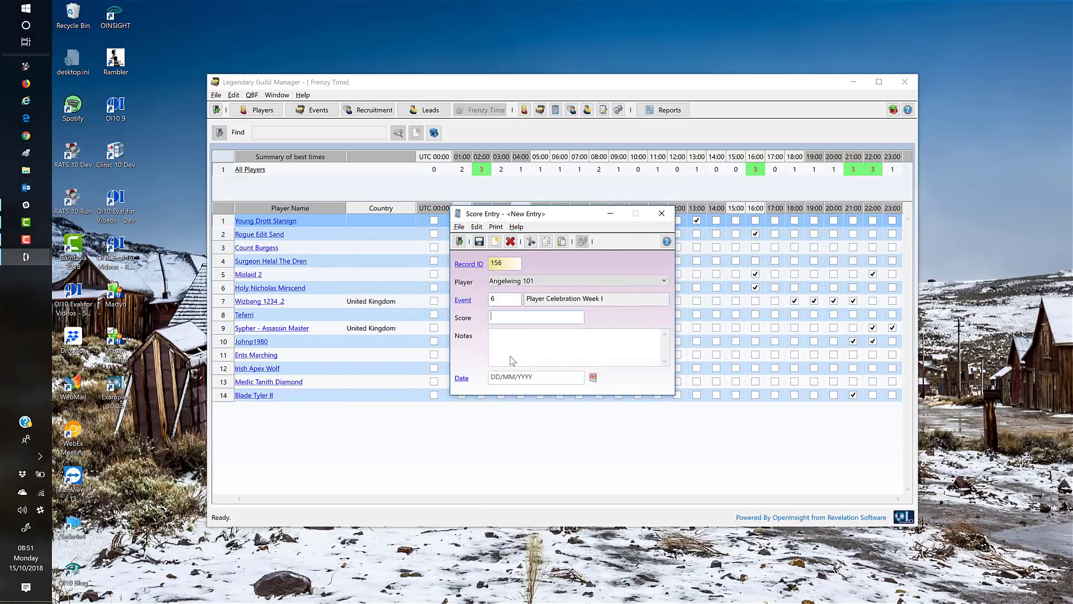
Set the new score entry's date to 15 October 2018, and close the entry without saving it.
{"action": "left_click", "coordinate": [460, 379]}
{"action": "left_click", "coordinate": [593, 378]}
{"action": "left_click", "coordinate": [538, 421]}
{"action": "left_click", "coordinate": [462, 379]}
{"action": "left_click", "coordinate": [661, 215]}
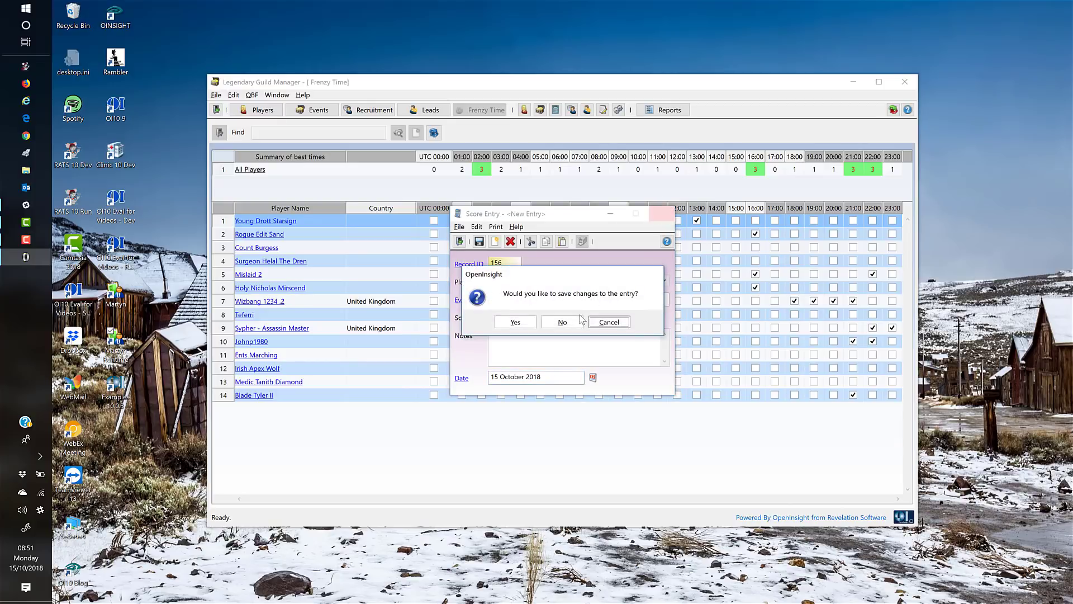
{"action": "left_click", "coordinate": [573, 324]}
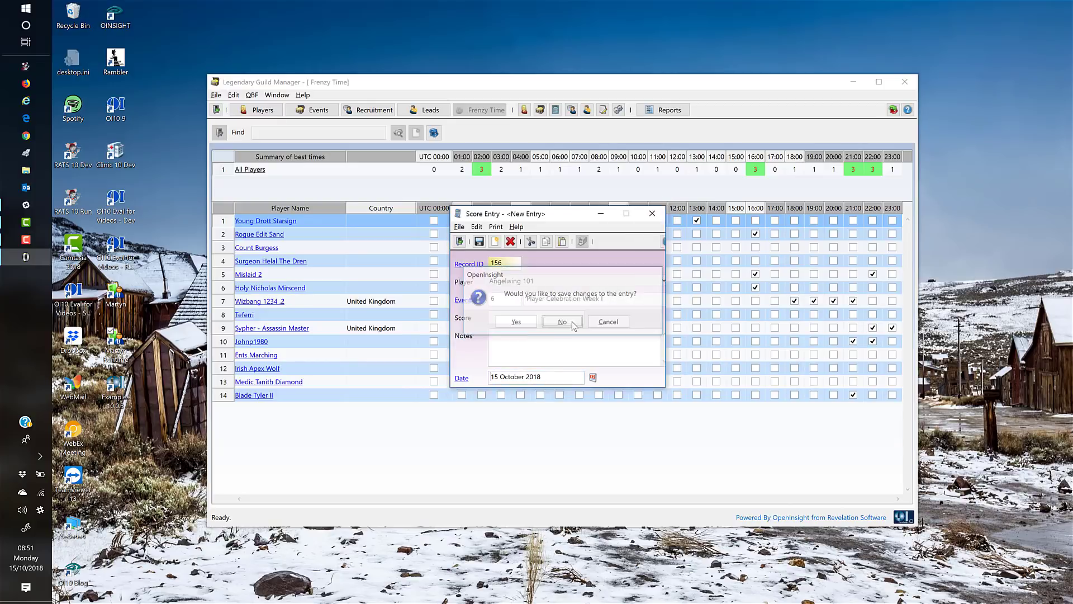
View the blank entry forms for recruitment campaigns and for leads, closing each one.
{"action": "left_click", "coordinate": [571, 110]}
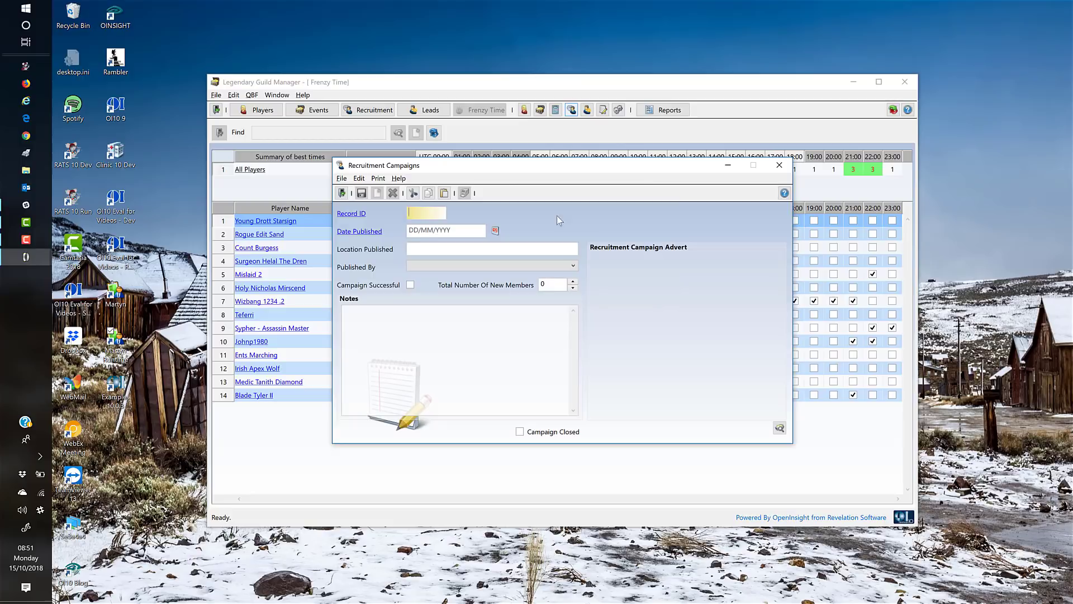
{"action": "left_click", "coordinate": [780, 165]}
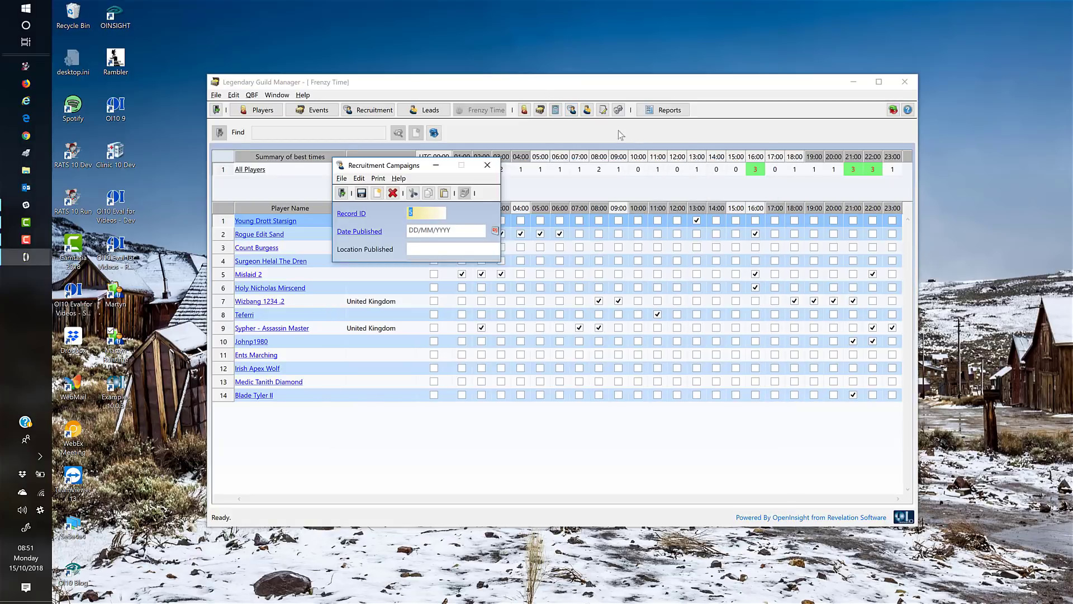
{"action": "left_click", "coordinate": [587, 110]}
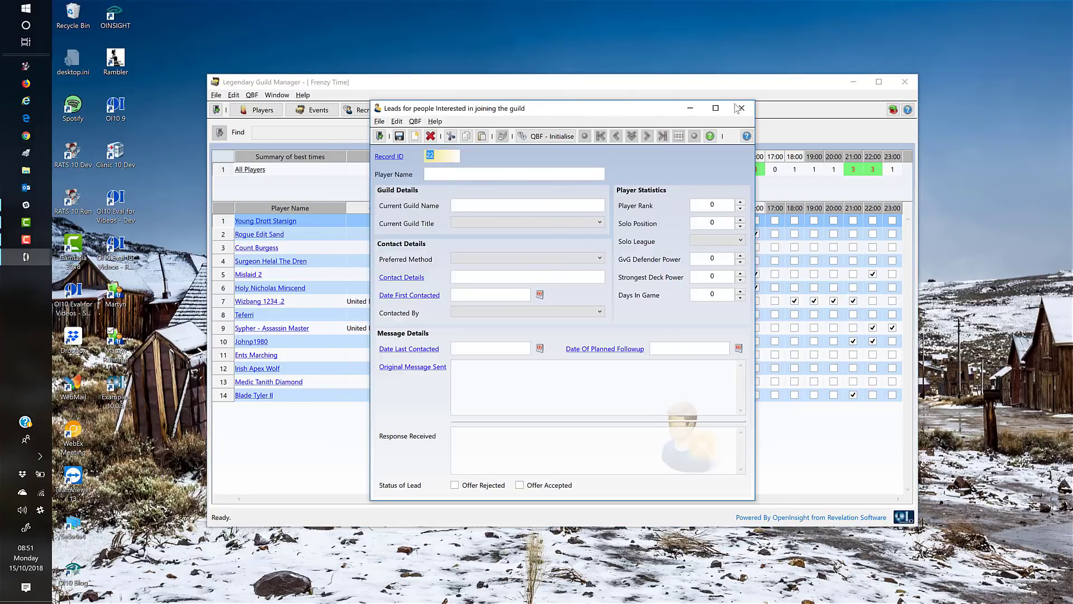
{"action": "left_click", "coordinate": [738, 108]}
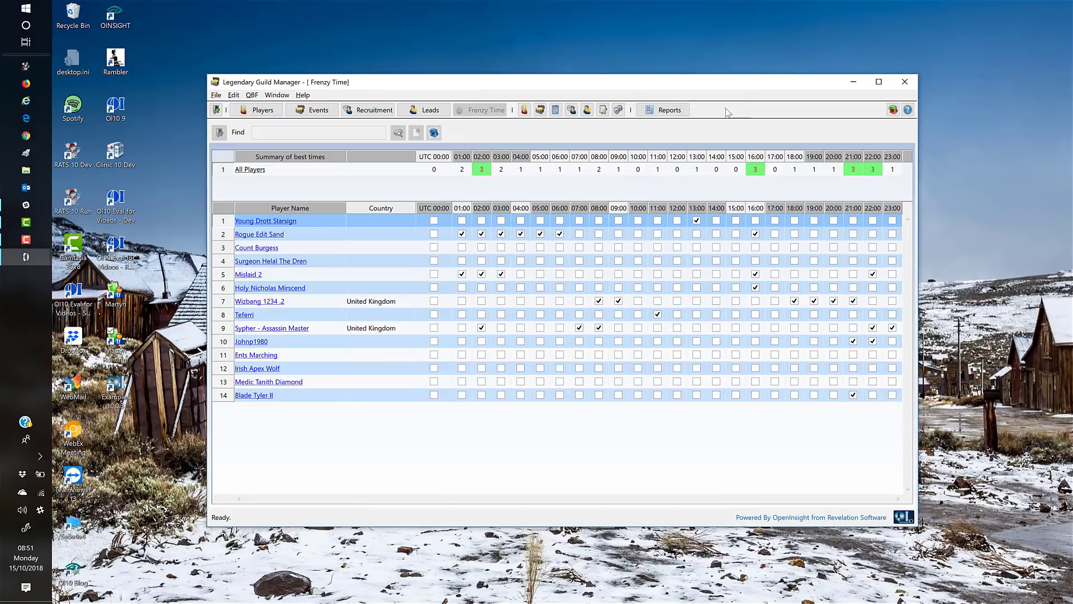
Load guild article record 1, Guild Requirements, to read its text, and close the article.
{"action": "left_click", "coordinate": [602, 110]}
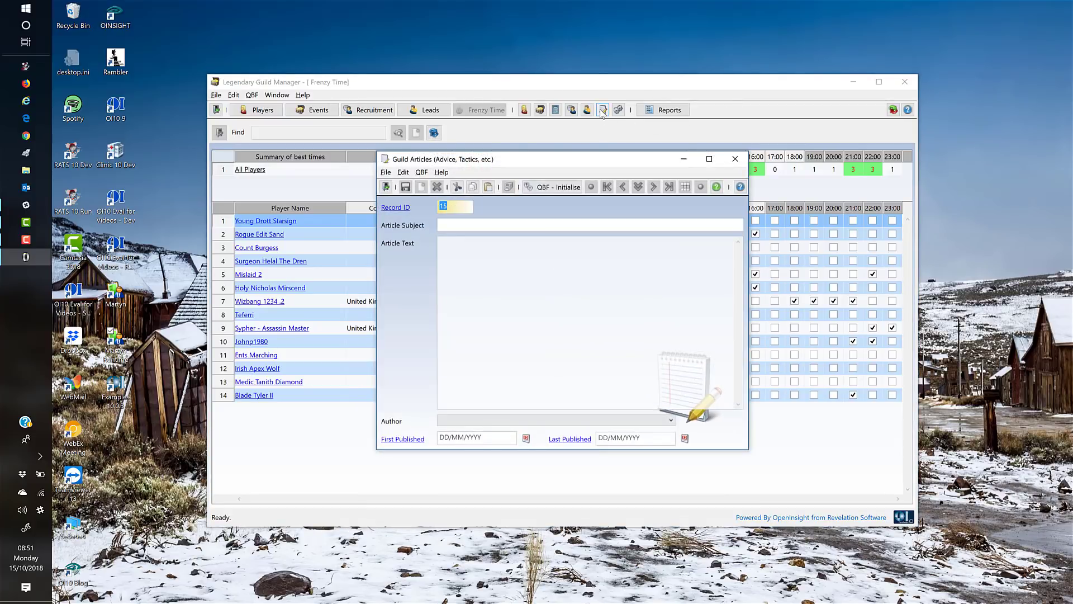
{"action": "type", "text": "1"}
{"action": "key", "text": "Tab"}
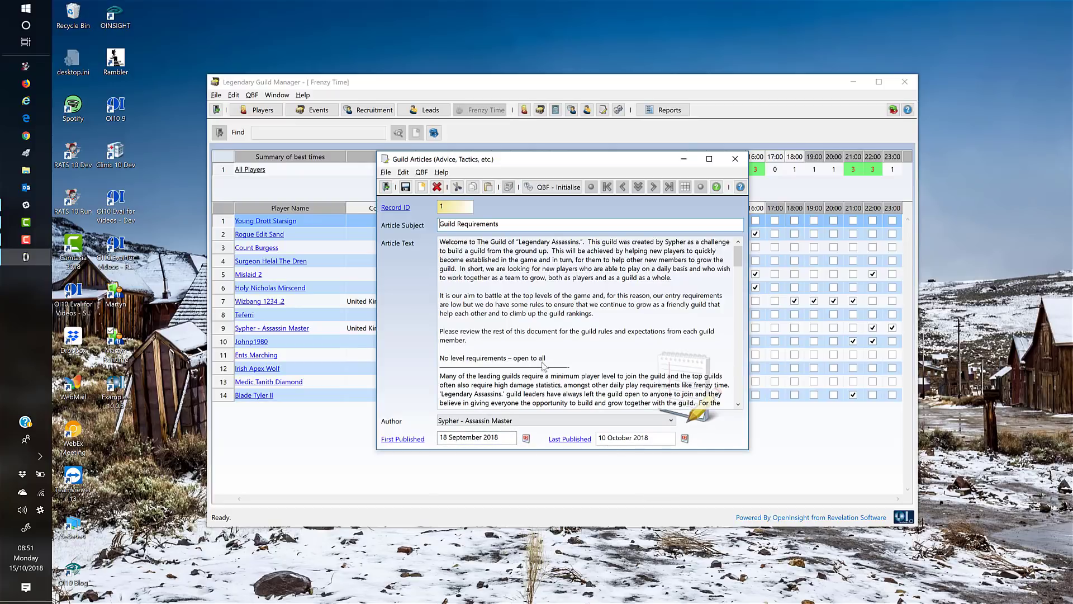
{"action": "left_click", "coordinate": [735, 159]}
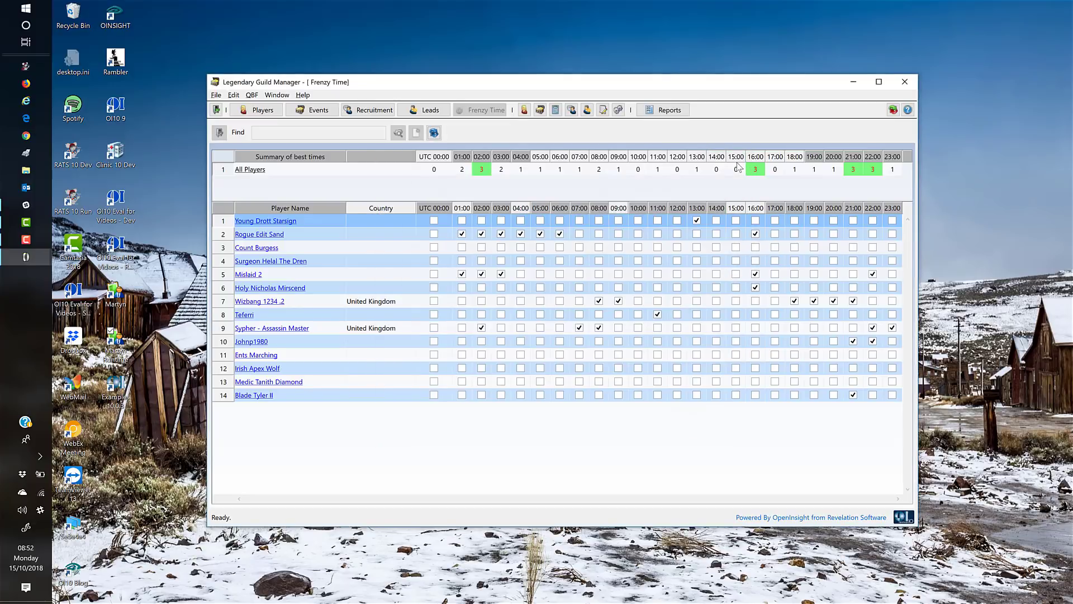
Open the System Codes administration and display the codes of type EVENT_TYPE.
{"action": "left_click", "coordinate": [618, 110]}
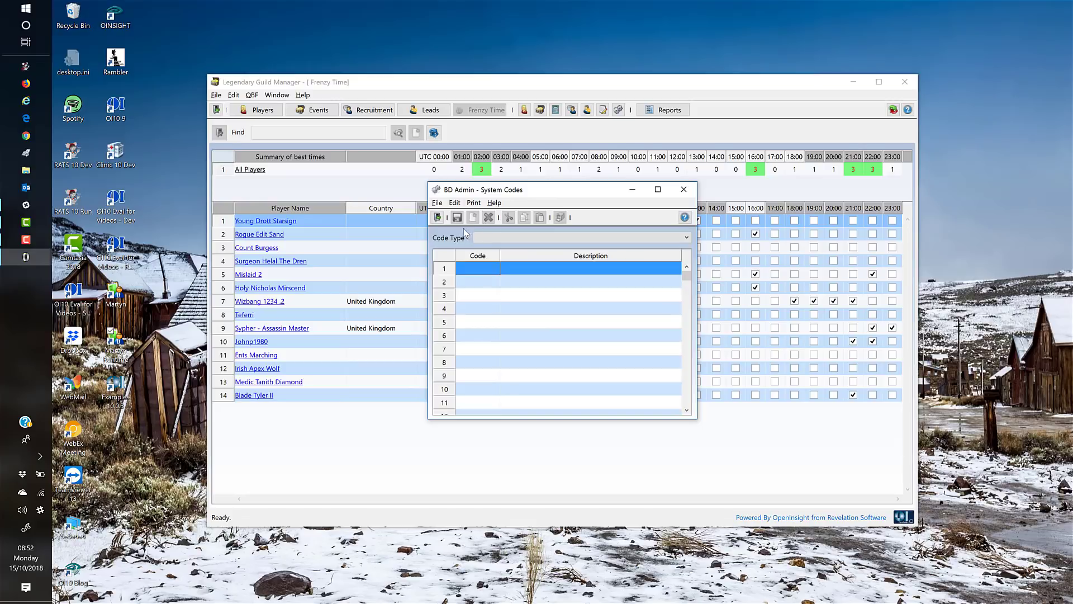
{"action": "left_click", "coordinate": [687, 238]}
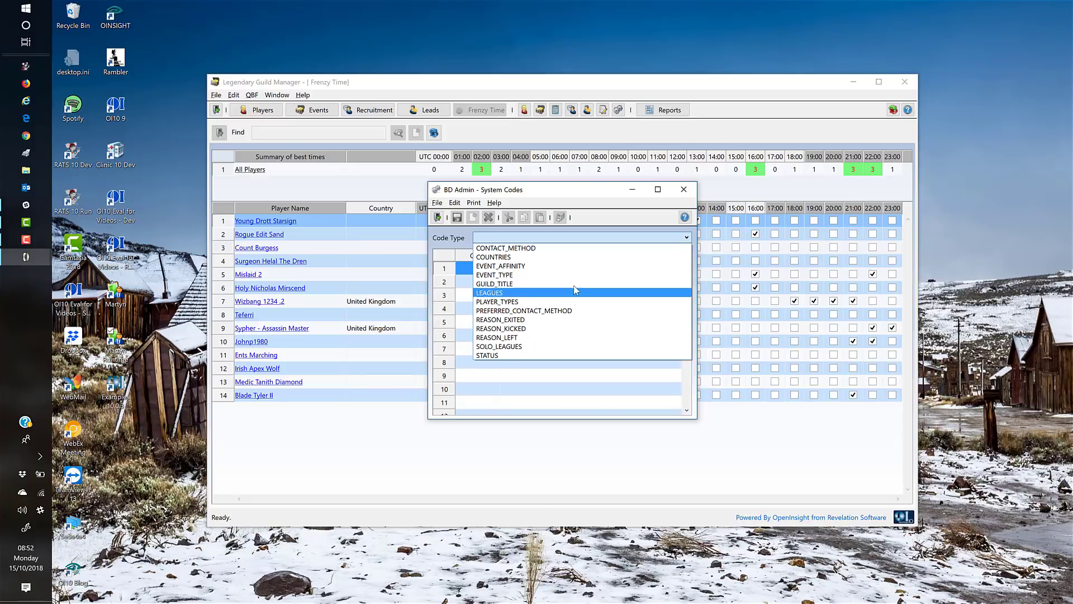
{"action": "left_click", "coordinate": [506, 275]}
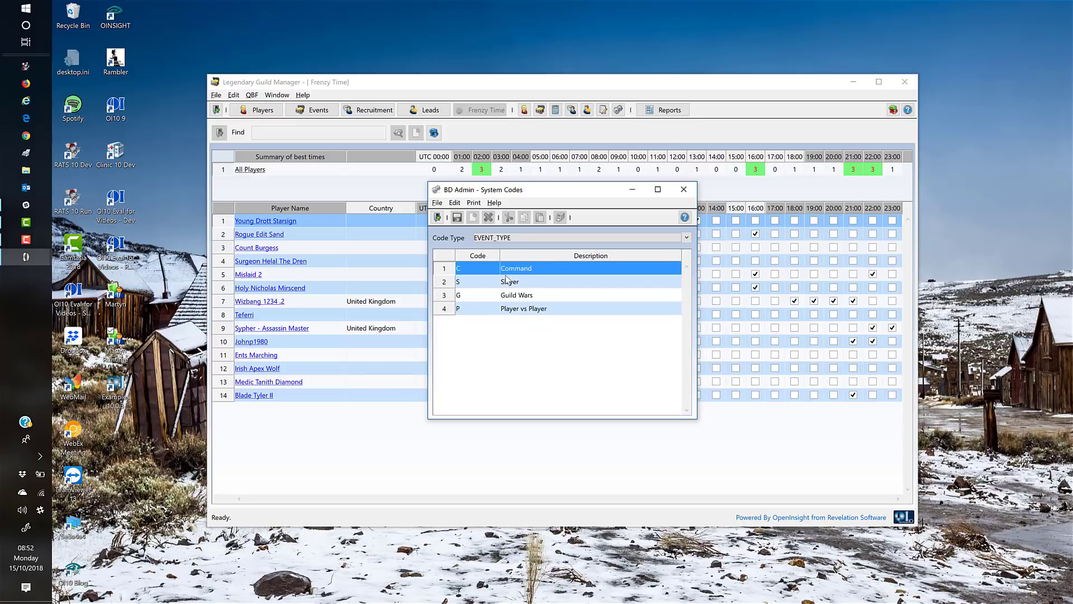
Add a fifth EVENT_TYPE code row with the description Arena, save the codes, and close System Codes.
{"action": "left_click", "coordinate": [515, 312]}
{"action": "key", "text": "Down"}
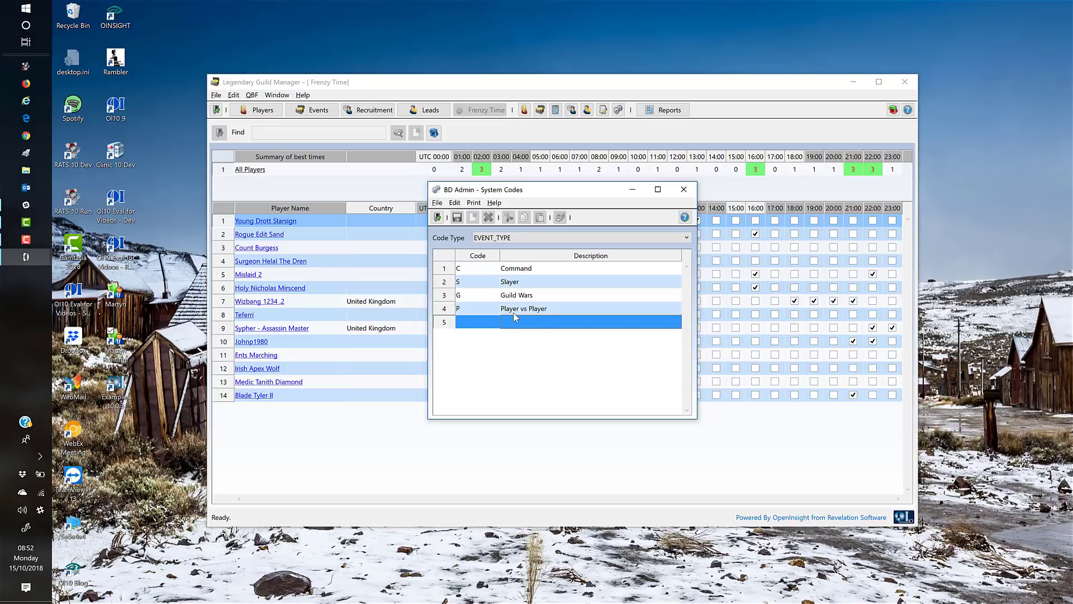
{"action": "type", "text": "Arena"}
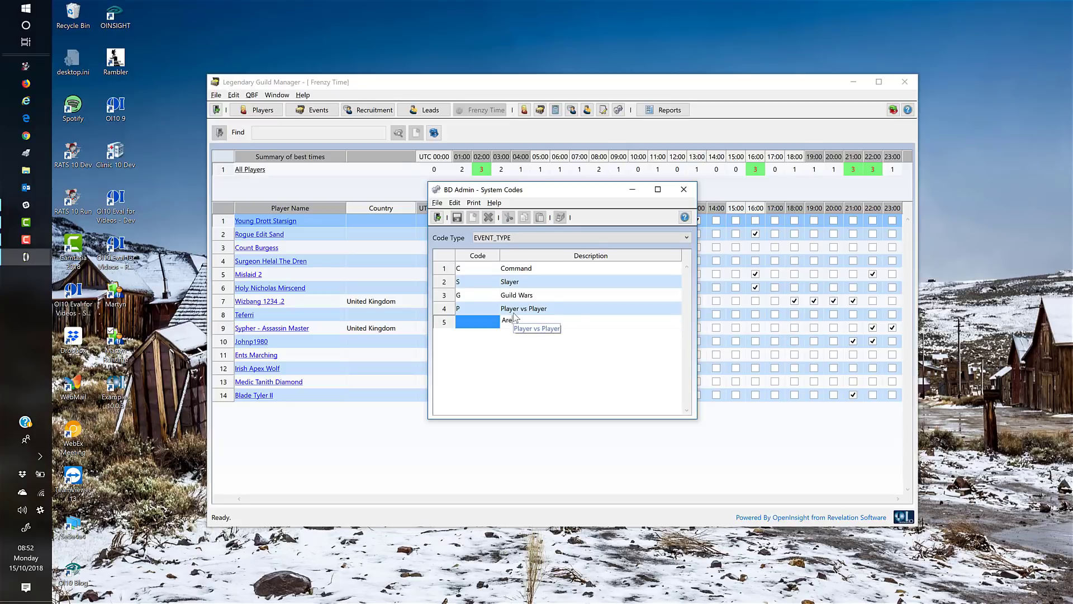
{"action": "left_click", "coordinate": [457, 217]}
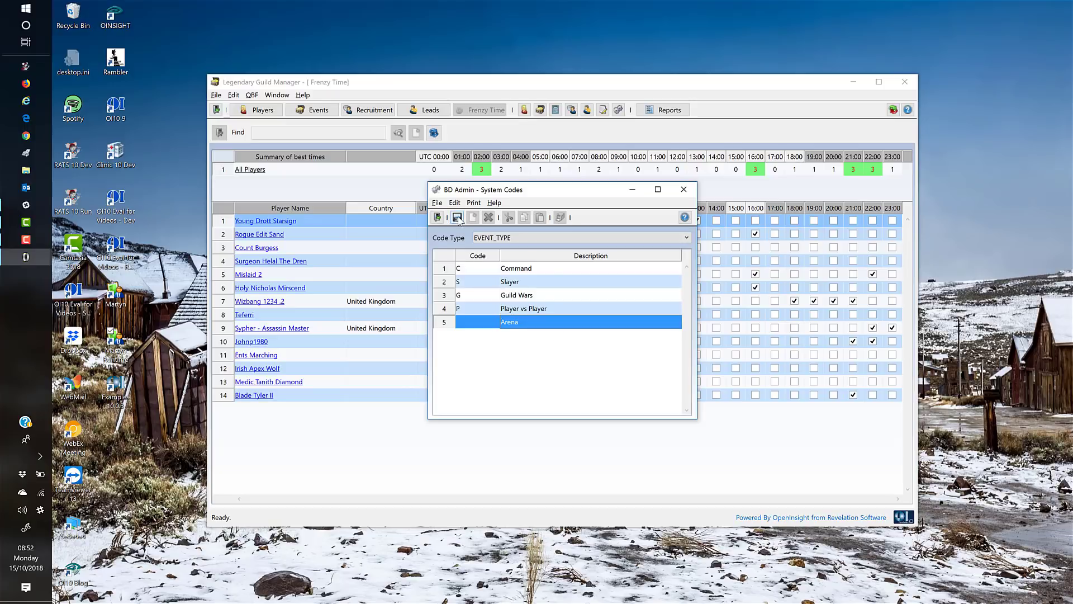
{"action": "left_click", "coordinate": [684, 190]}
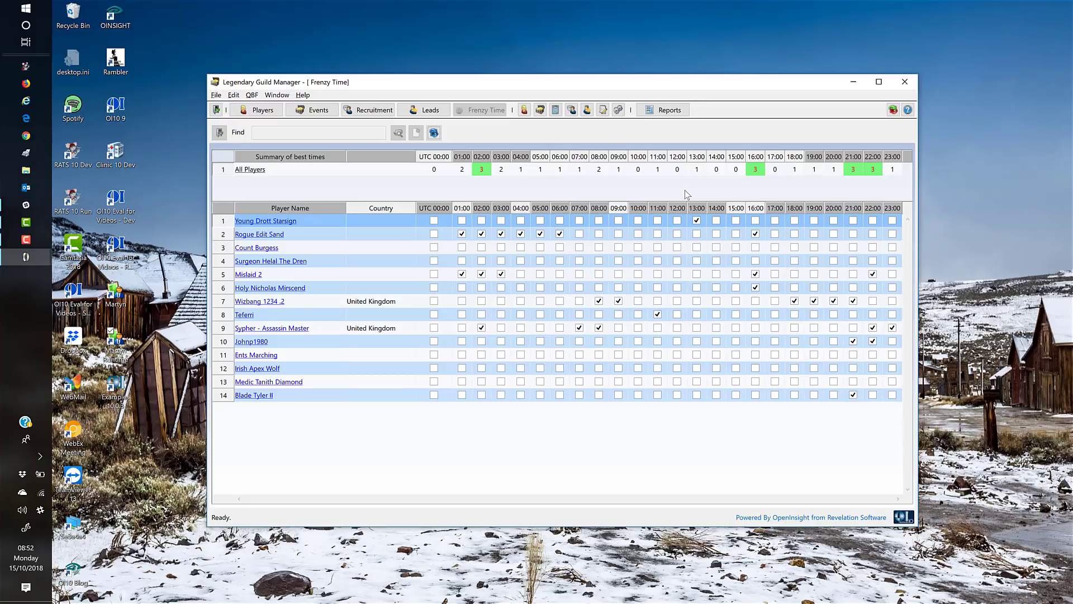
Open the Report Library and display the description of the All Players report in the Players category.
{"action": "left_click", "coordinate": [667, 112]}
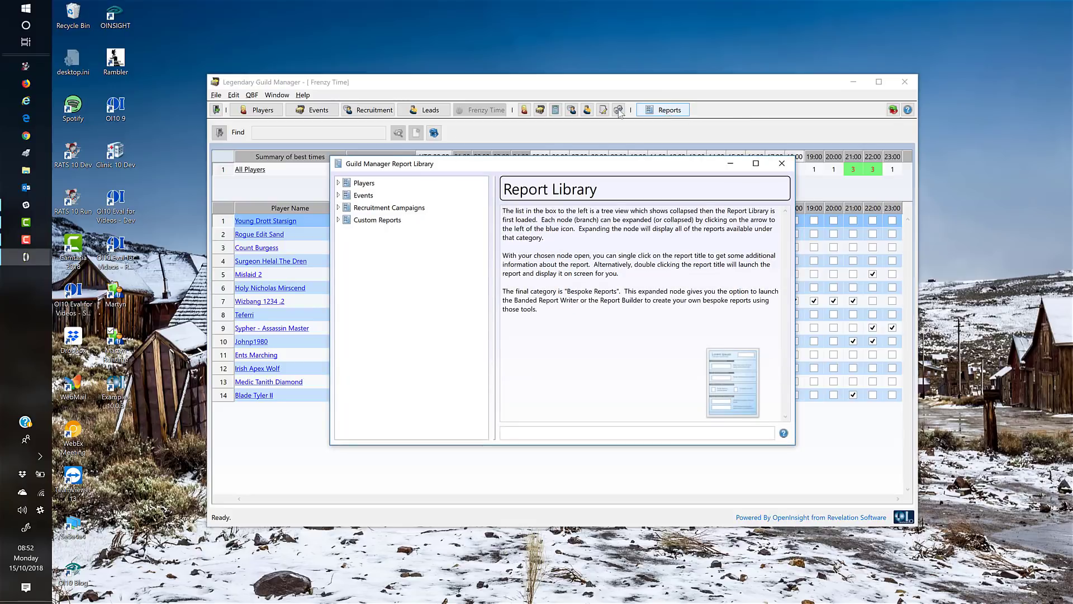
{"action": "left_click", "coordinate": [340, 183]}
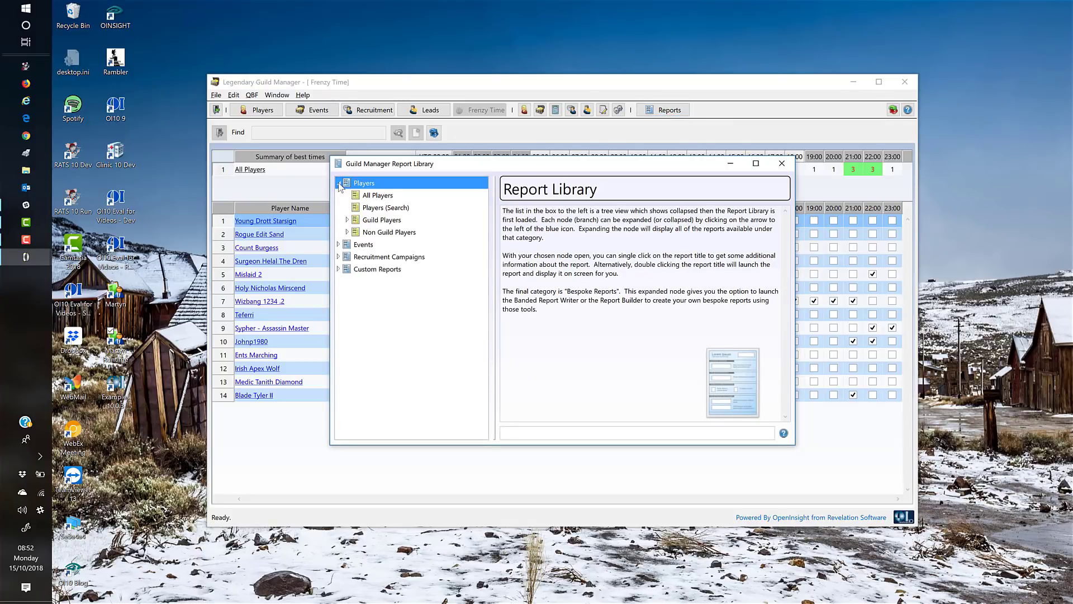
{"action": "left_click", "coordinate": [370, 197]}
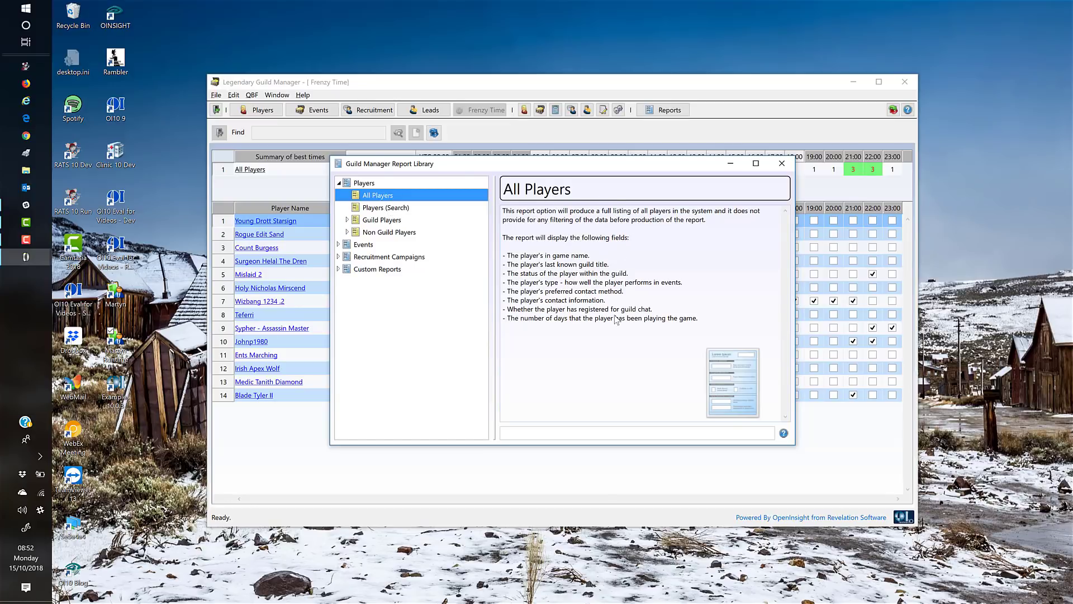
Run the All Players report, view it full screen through its last page, and close the preview.
{"action": "double_click", "coordinate": [382, 197]}
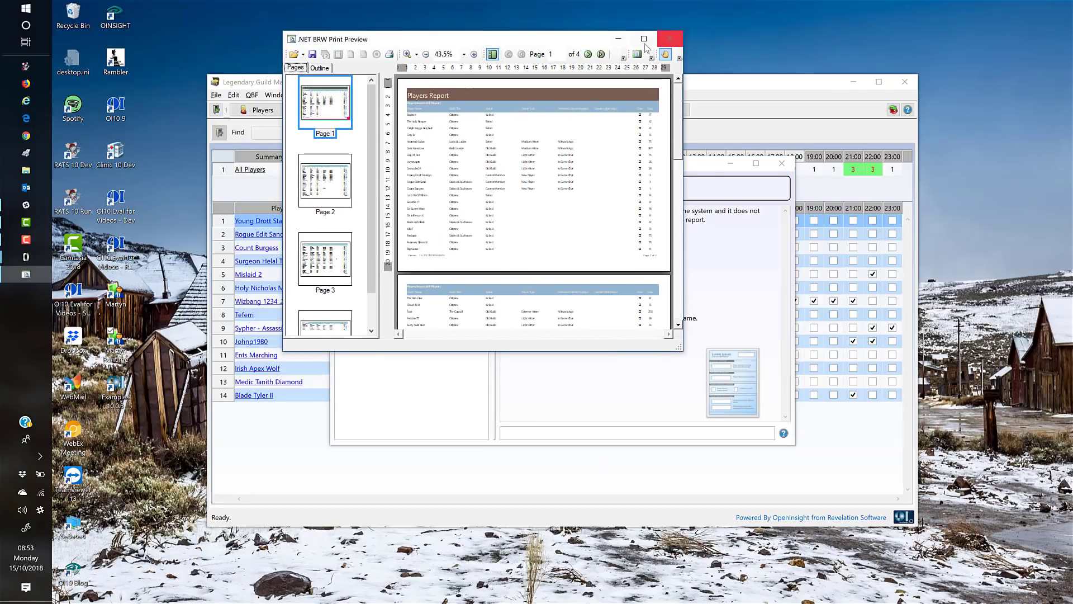
{"action": "left_click", "coordinate": [644, 39]}
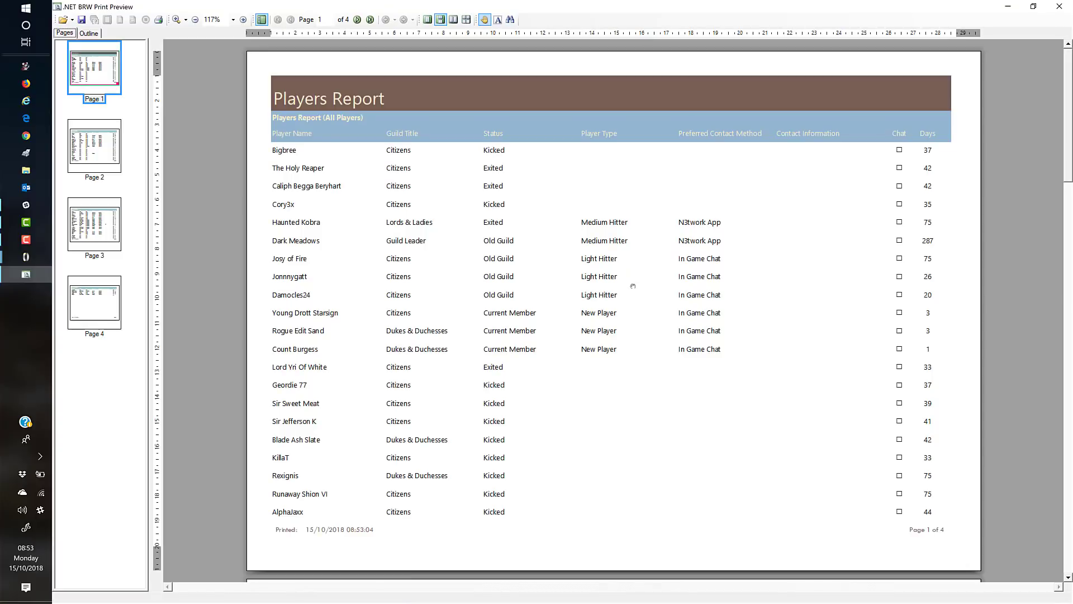
{"action": "scroll", "coordinate": [403, 276], "scroll_direction": "down", "scroll_amount": 20}
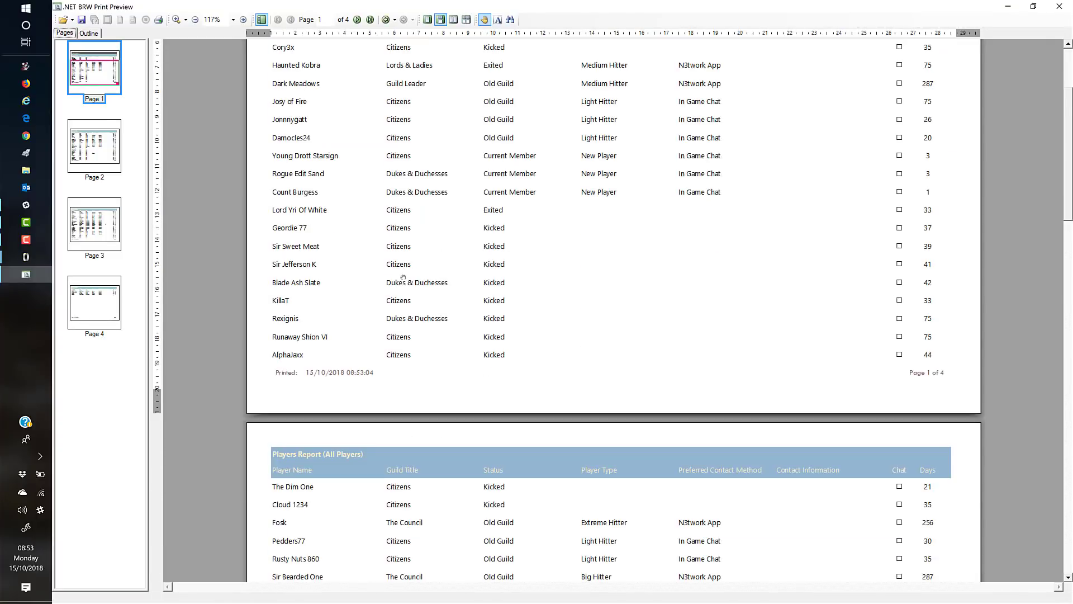
{"action": "scroll", "coordinate": [404, 276], "scroll_direction": "down", "scroll_amount": 5}
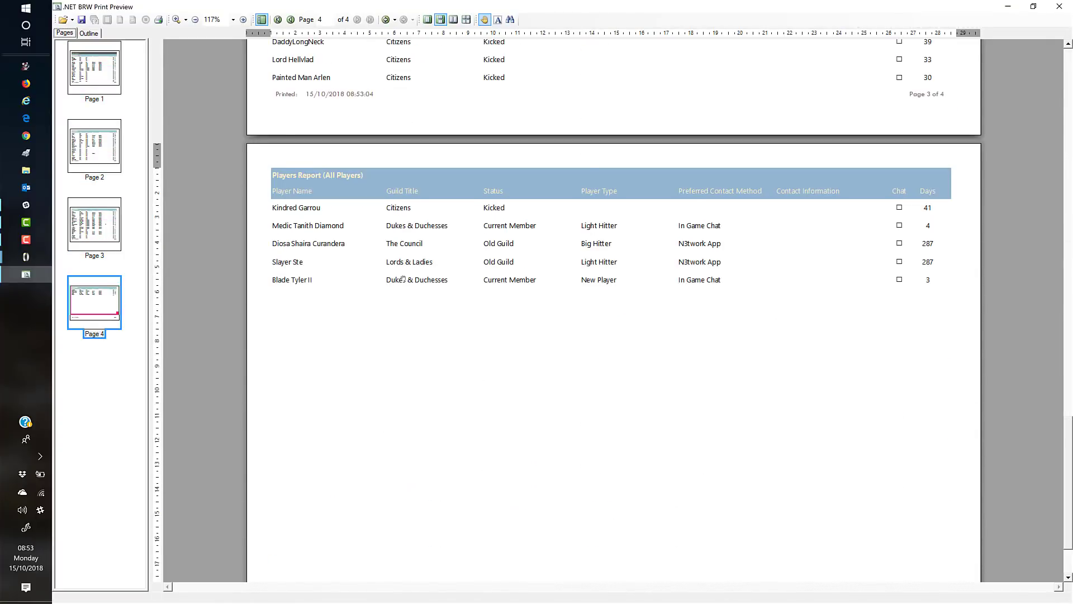
{"action": "left_click", "coordinate": [1061, 8]}
Run the Players (Search) report for names containing "Syp", view it full screen, and close the preview.
{"action": "left_click", "coordinate": [397, 208]}
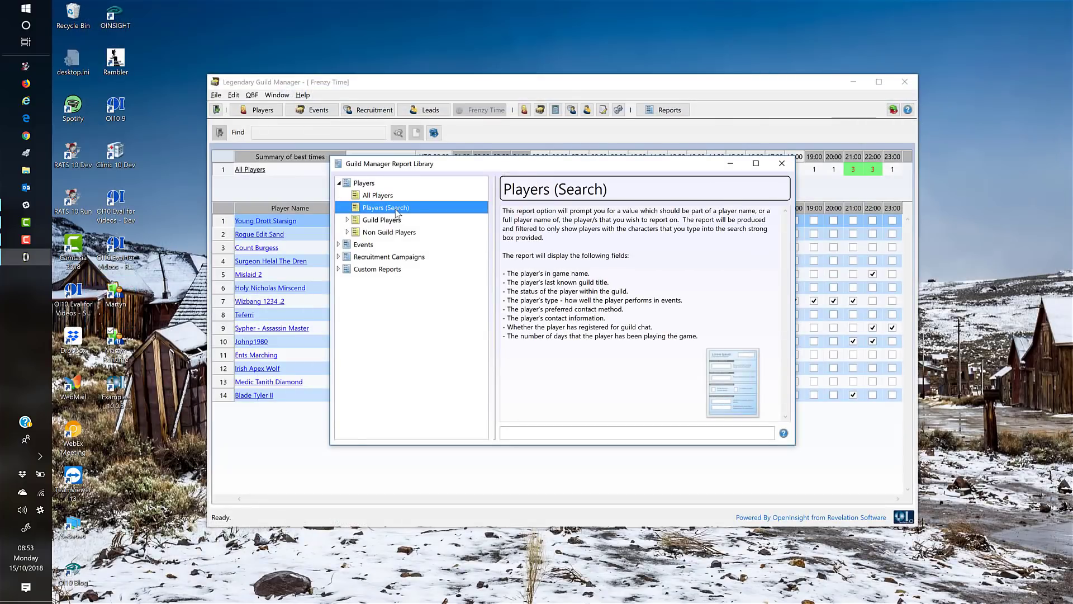
{"action": "double_click", "coordinate": [397, 208]}
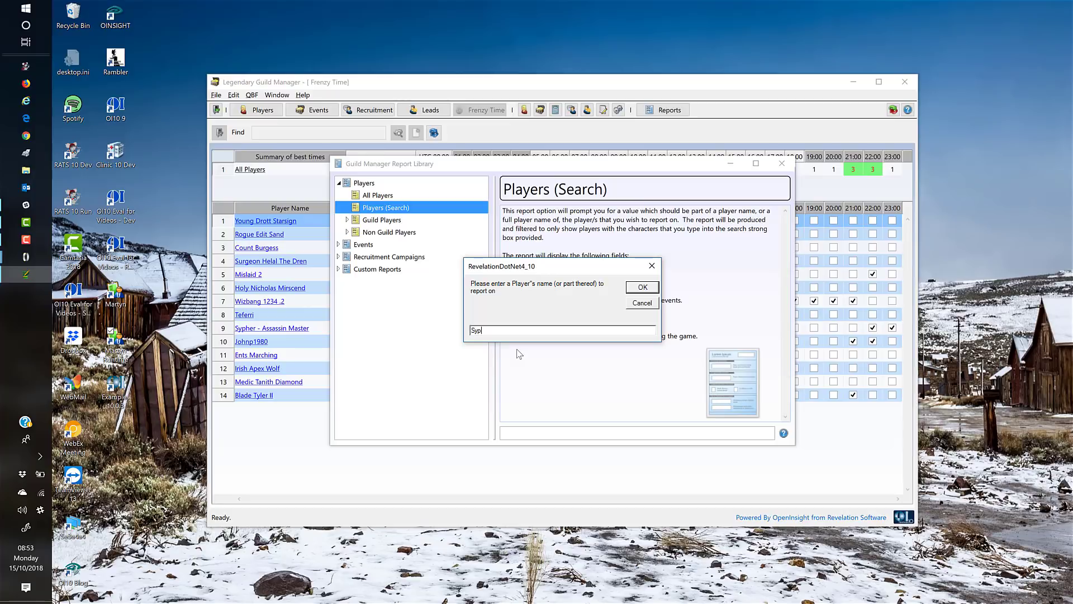
{"action": "left_click", "coordinate": [647, 288]}
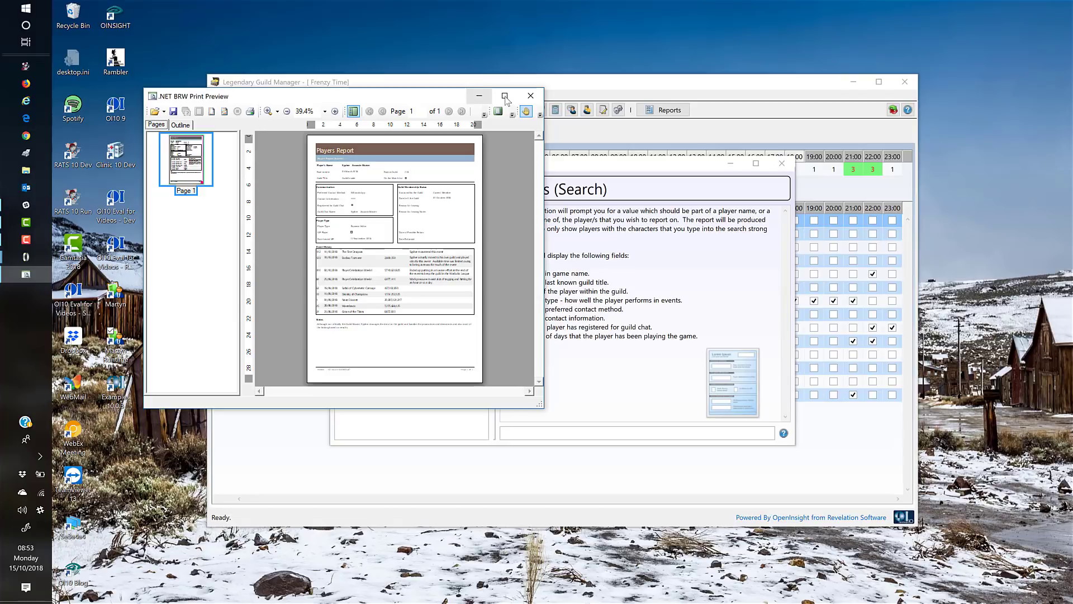
{"action": "left_click", "coordinate": [505, 97]}
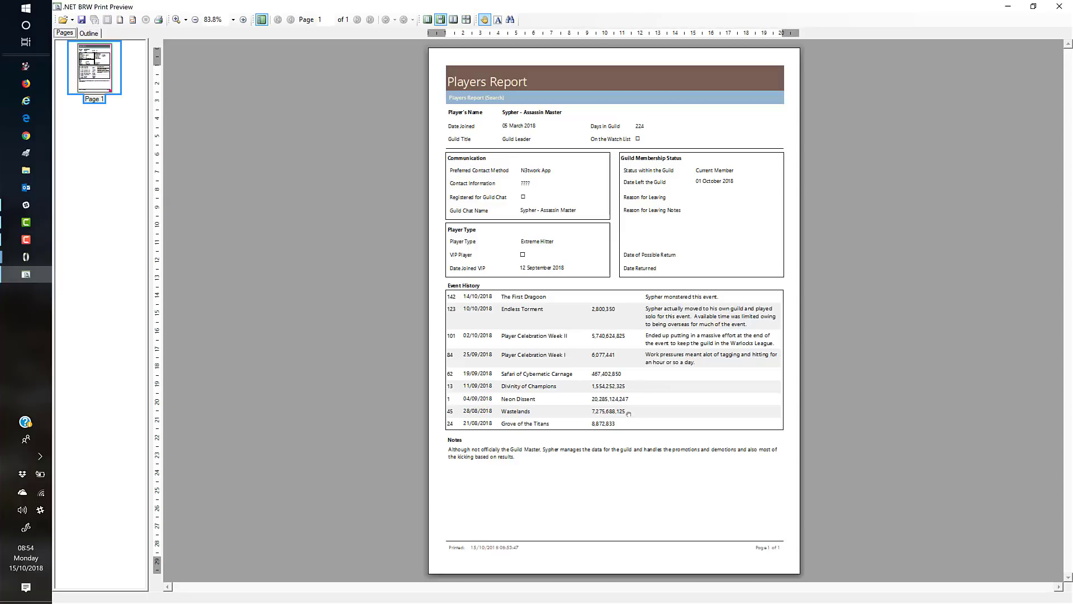
{"action": "left_click", "coordinate": [1061, 9]}
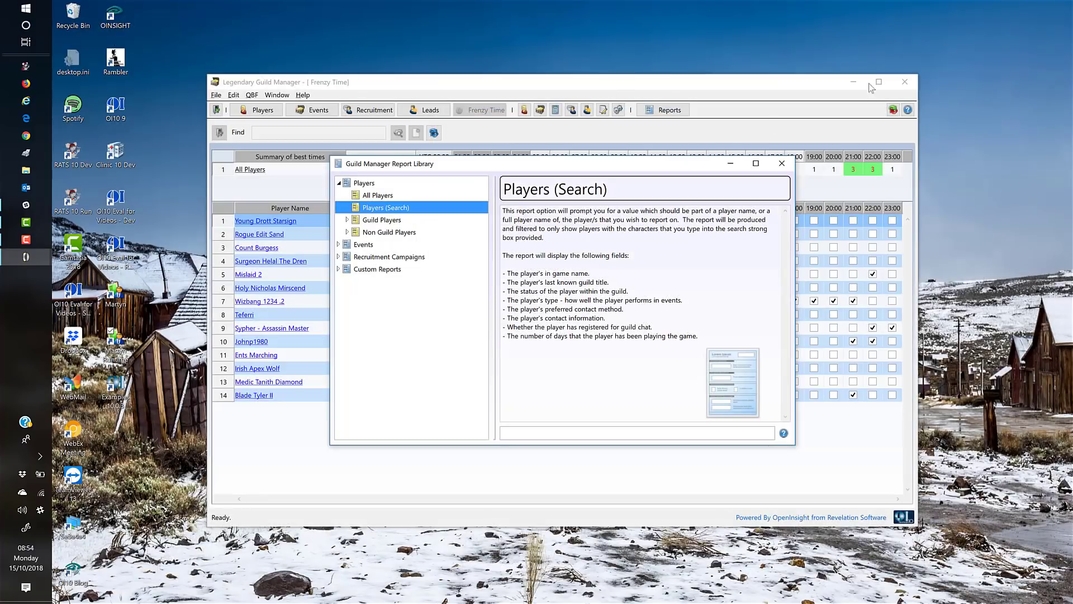
Expand the Guild Players, Events, Recruitment Campaigns and Custom Reports branches to view their available reports.
{"action": "left_click", "coordinate": [378, 221]}
{"action": "left_click", "coordinate": [347, 219]}
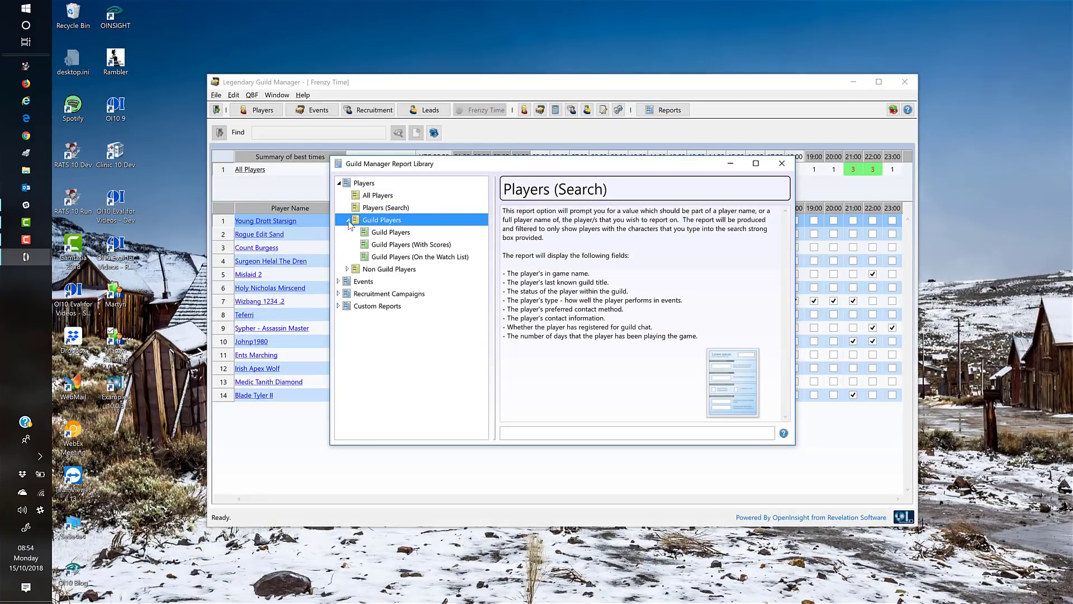
{"action": "left_click", "coordinate": [338, 281]}
{"action": "left_click", "coordinate": [339, 355]}
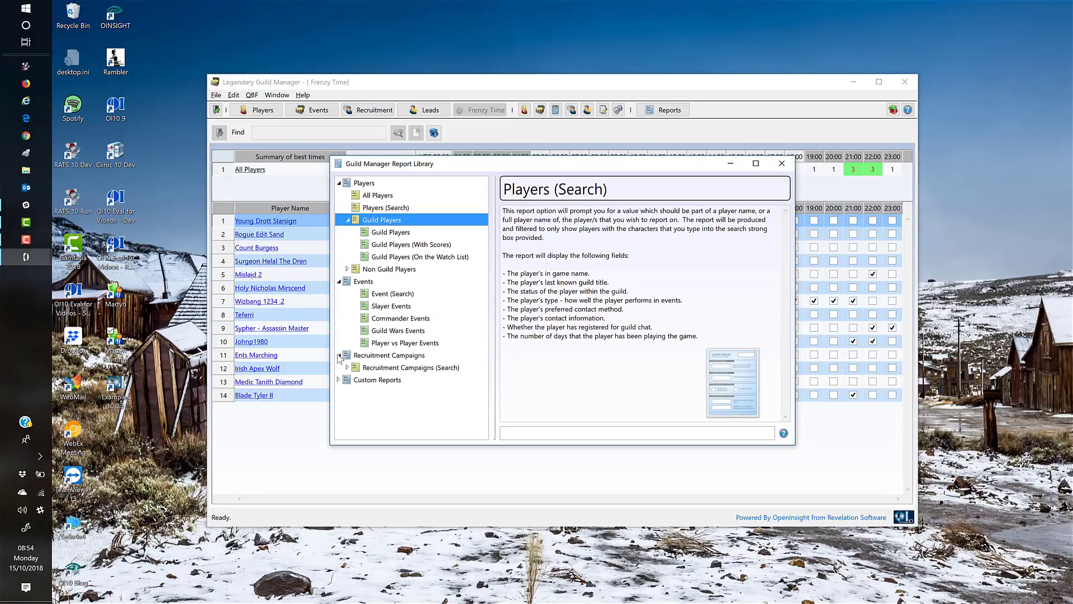
{"action": "left_click", "coordinate": [340, 381]}
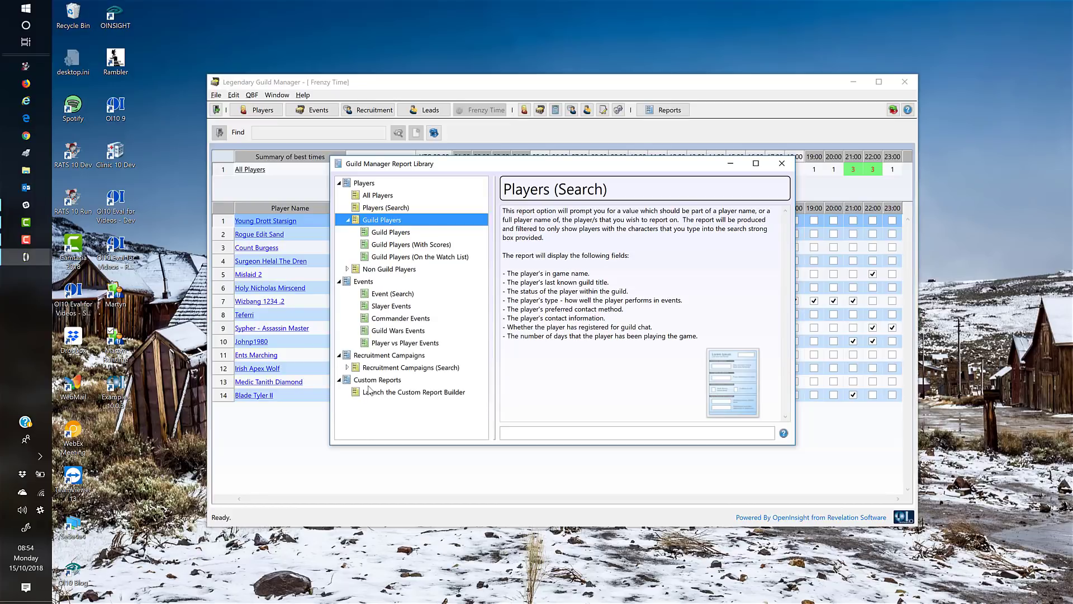
Launch the Custom Report Builder to view the MP_BRW_PLAYERS_SEARCH report design, and close both the designer and the Report Library.
{"action": "double_click", "coordinate": [428, 394]}
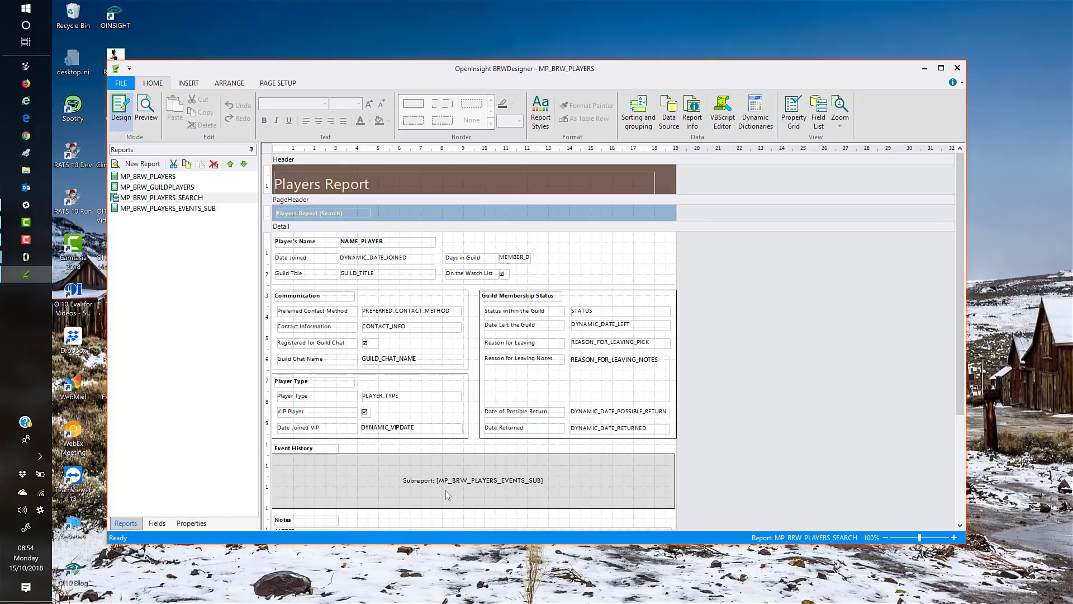
{"action": "left_click", "coordinate": [959, 73]}
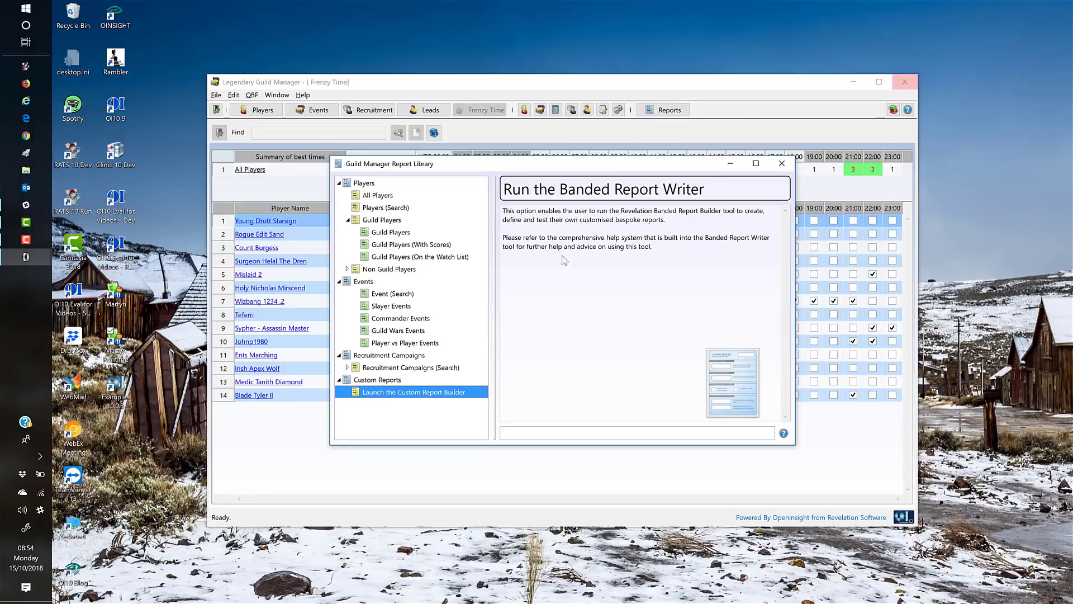
{"action": "left_click", "coordinate": [783, 164]}
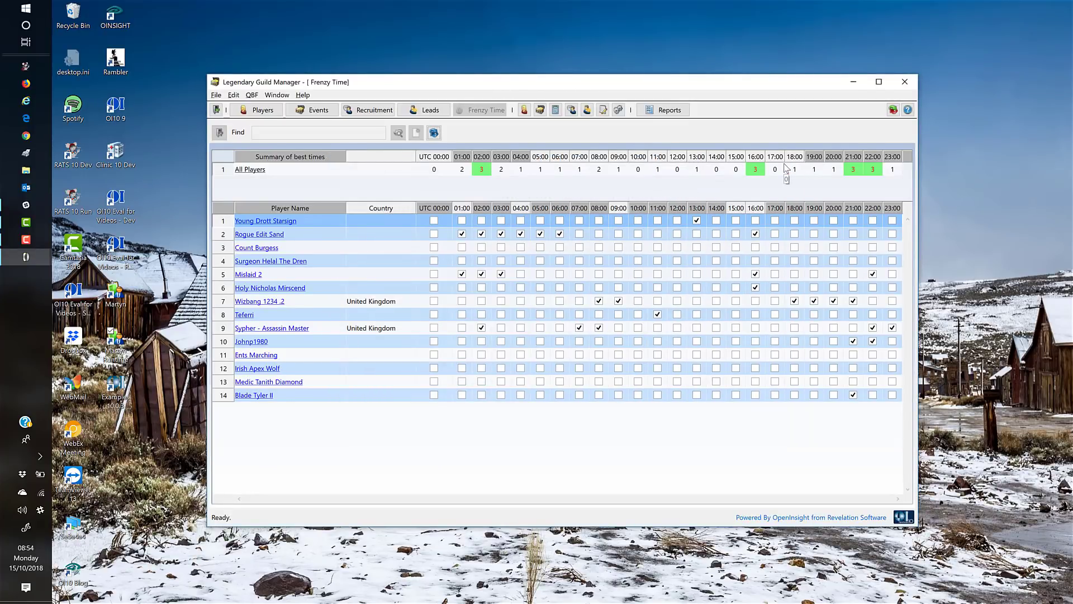